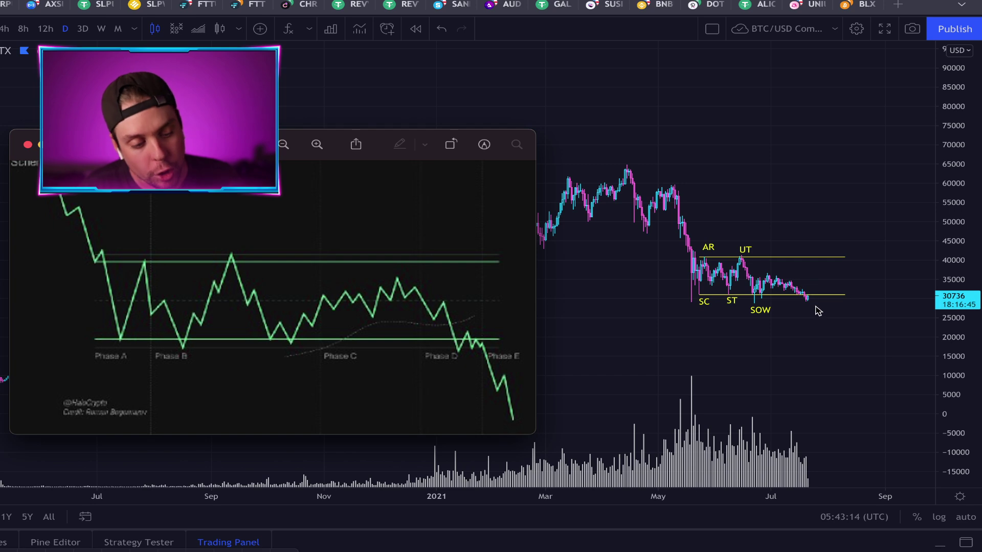
Bring the daily BTC/USD chart in front of the schematic image and switch it to the Point & Figure chart type
left_click(615, 279)
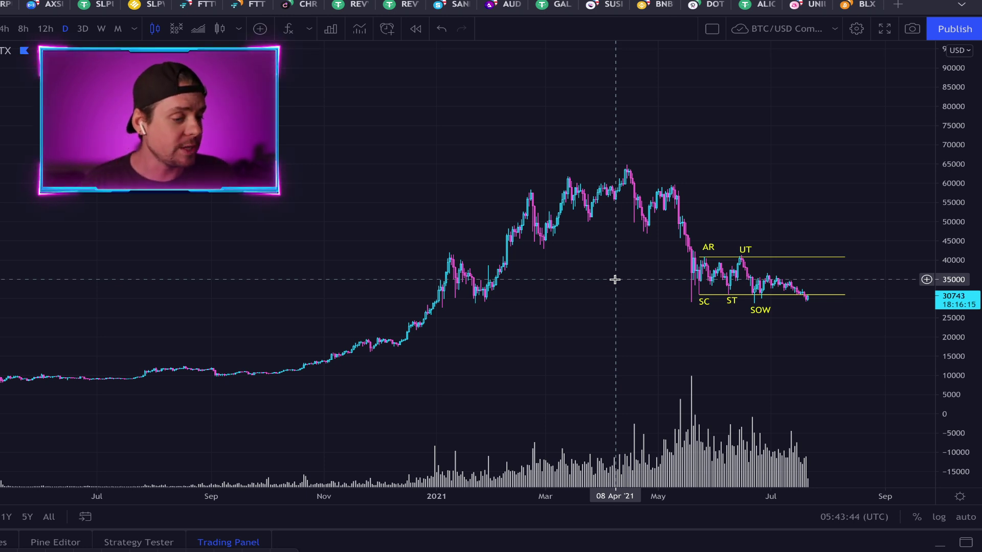
left_click(176, 29)
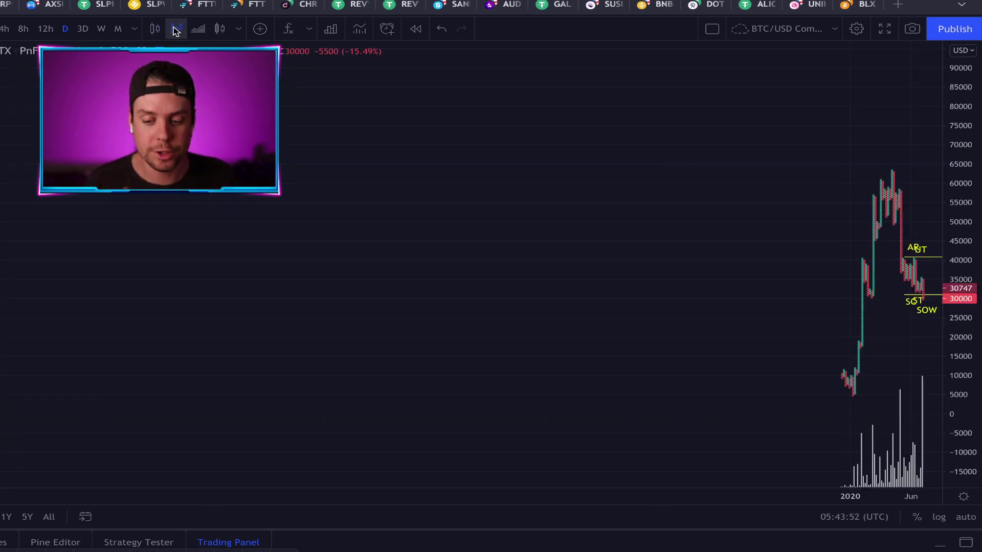
scroll(536, 161, "up", 10)
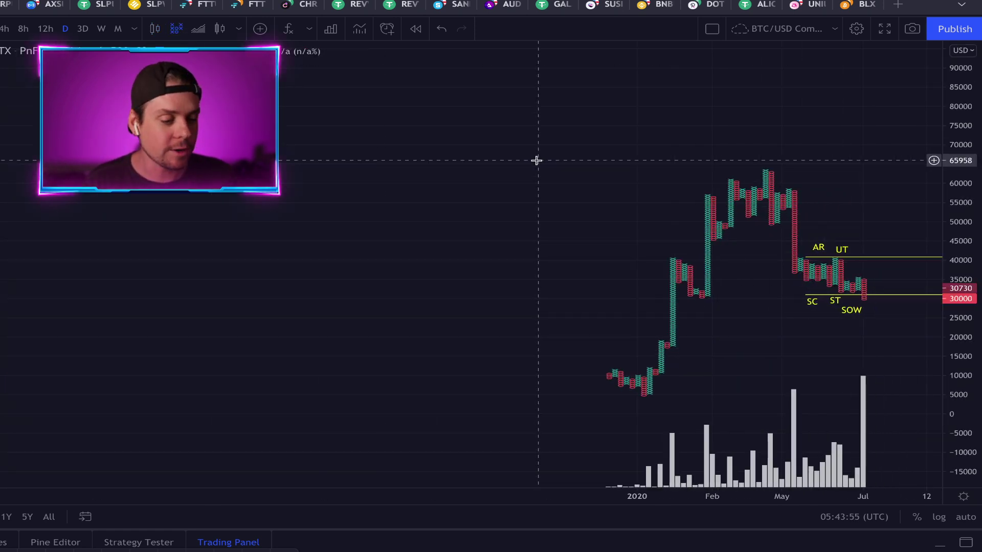
scroll(536, 161, "up", 6)
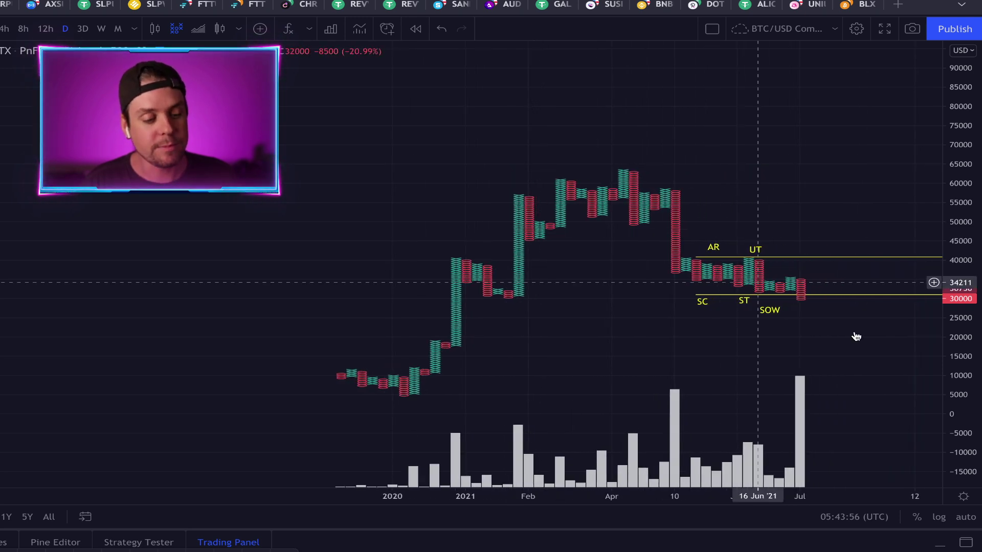
left_click_drag(957, 380, 958, 305)
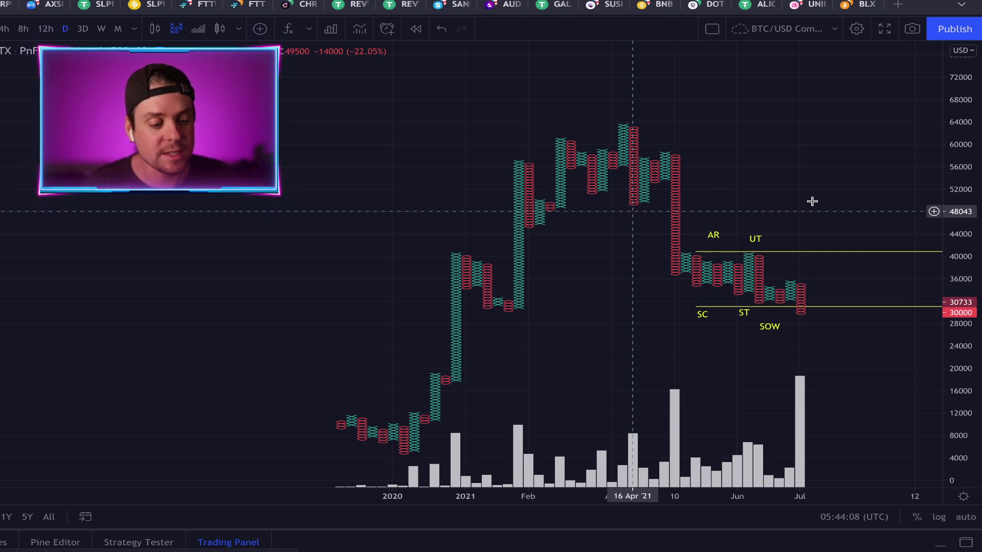
left_click_drag(956, 205, 956, 174)
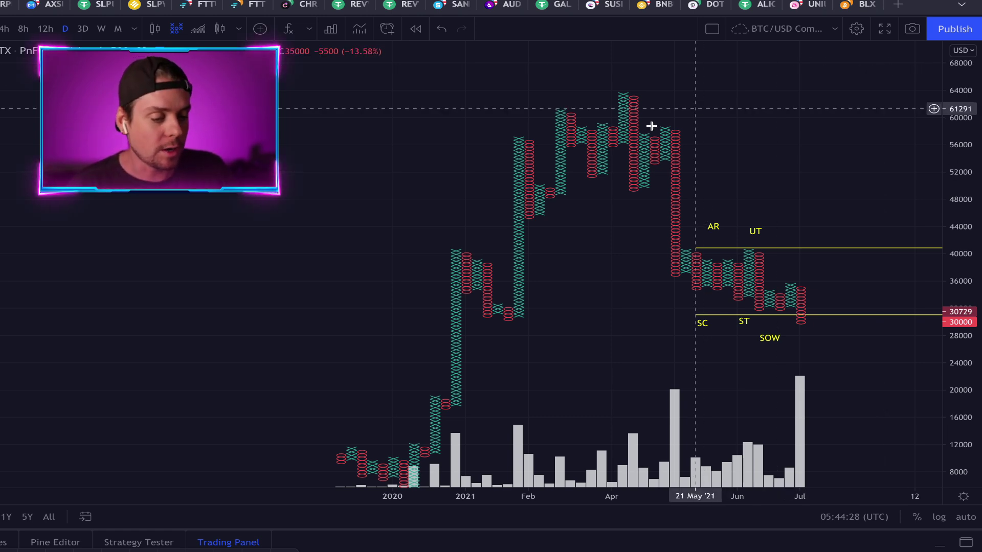
Review the Point & Figure chart settings and the box size assignment methods, keeping Traditional selected
right_click(608, 163)
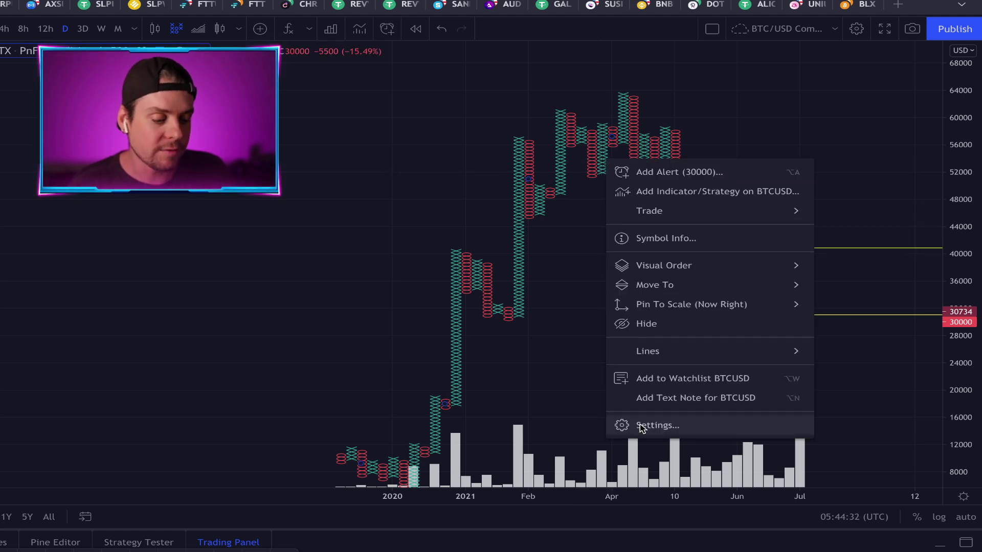
left_click(642, 426)
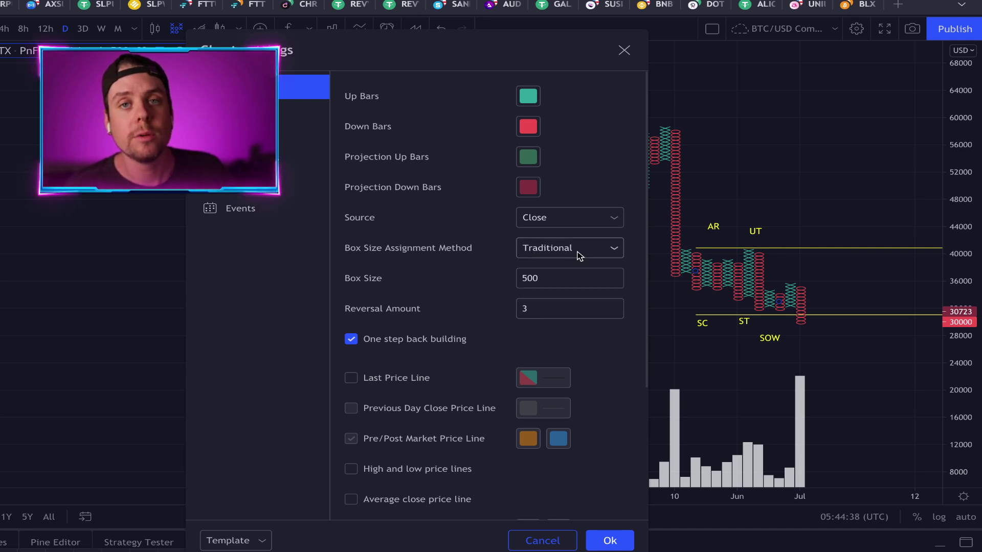
left_click(614, 249)
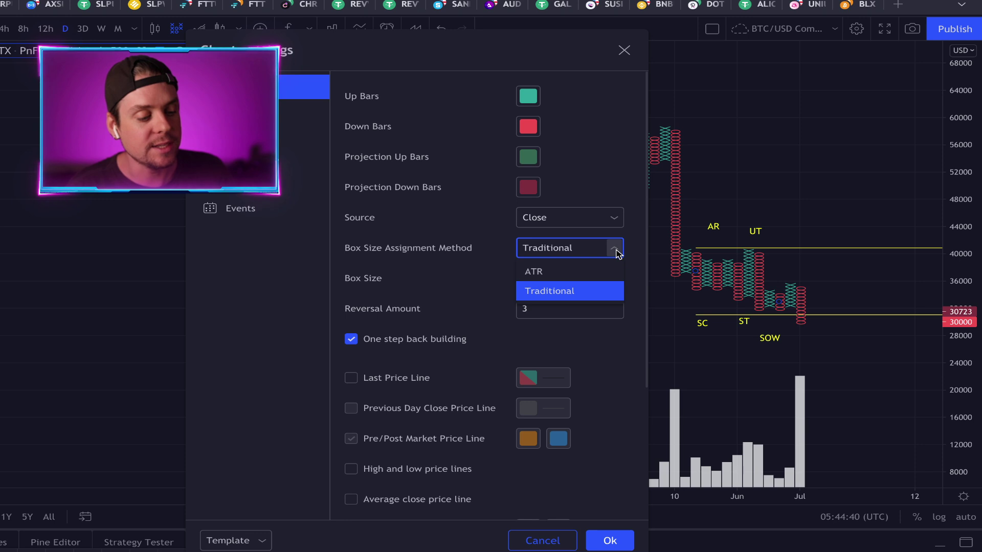
left_click(603, 250)
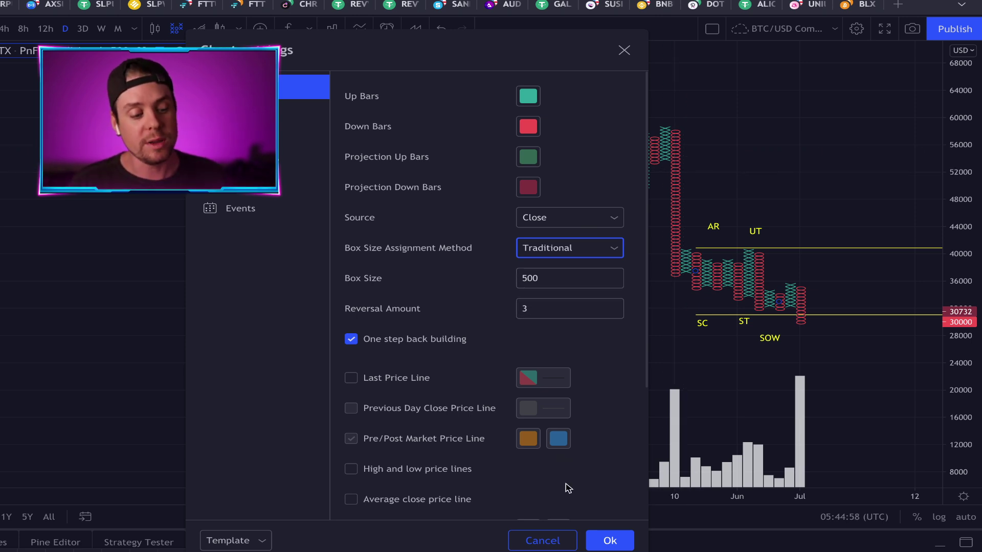
left_click(609, 541)
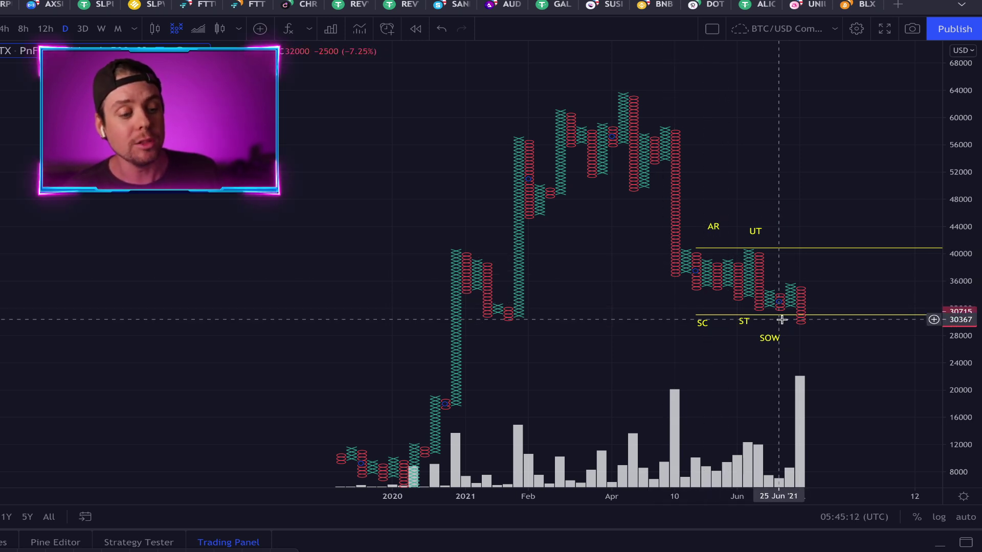
Measure the number of columns across the trading range from the 10 May '21 column to the 01 Jul '21 column
scroll(782, 319, "up", 3)
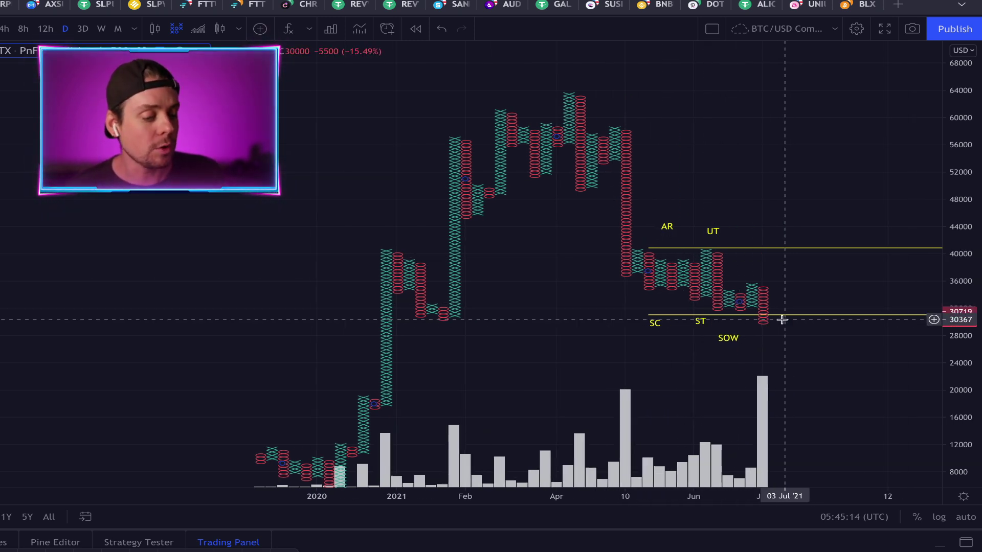
scroll(782, 320, "down", 3)
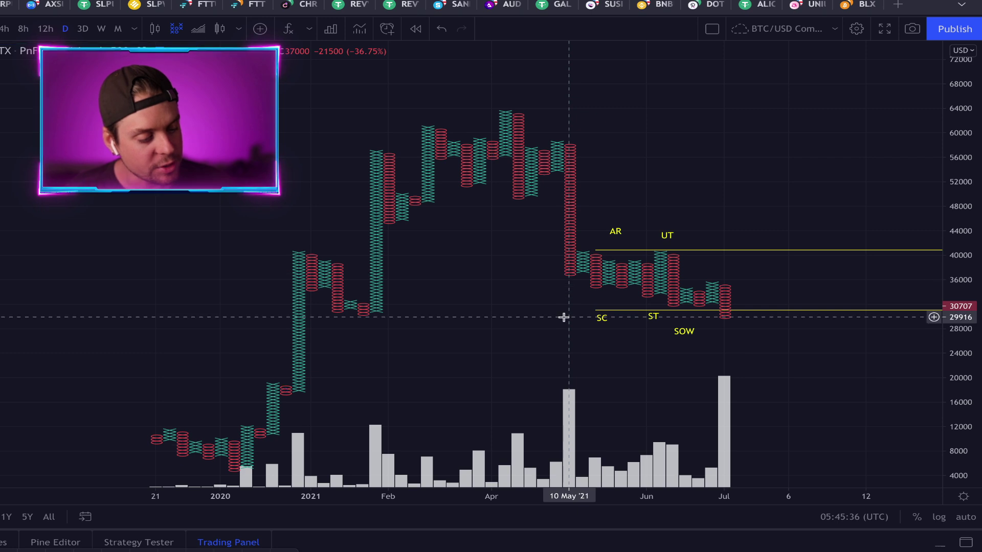
left_click(570, 291, "shift")
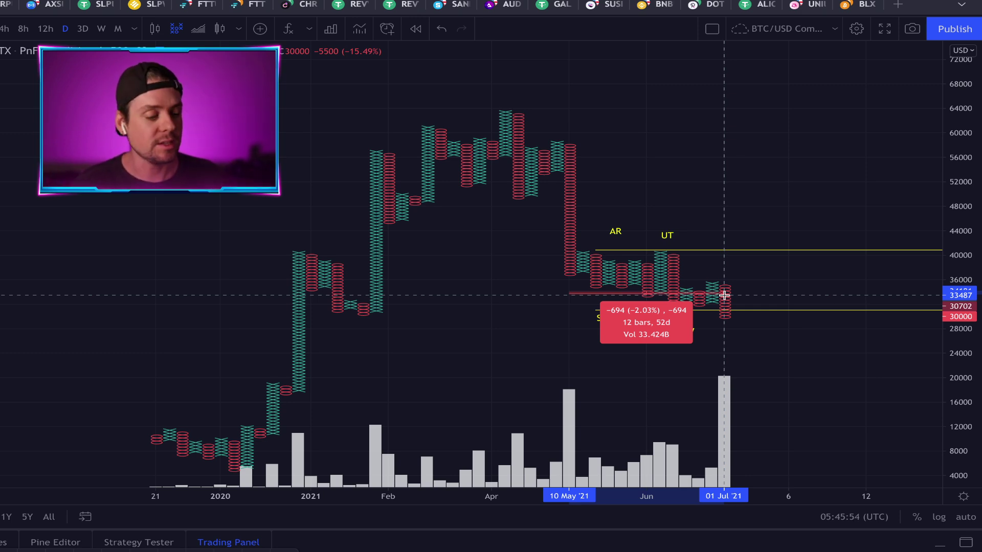
left_click(720, 211)
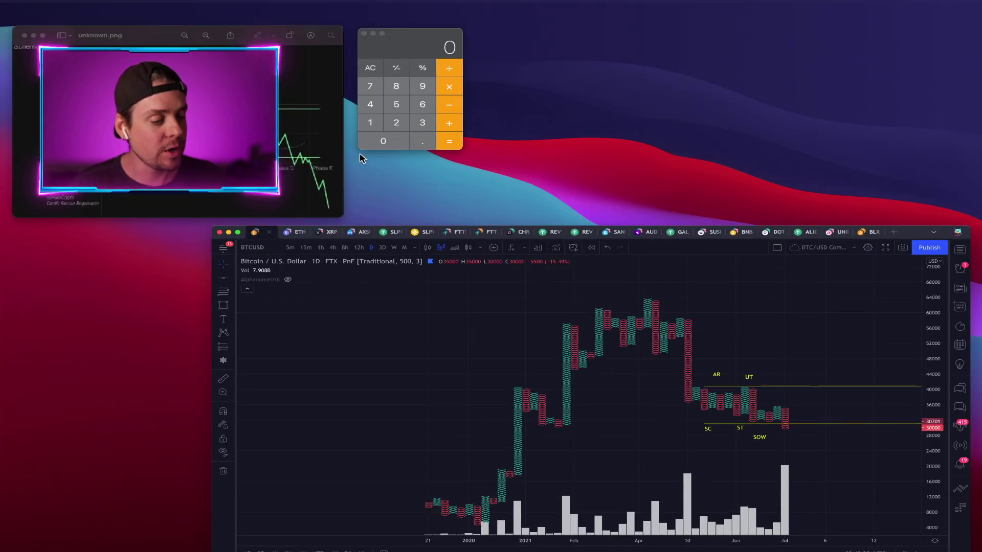
Bring the calculator over the chart and multiply 12 columns by the box size of 500
left_click_drag(420, 52, 548, 286)
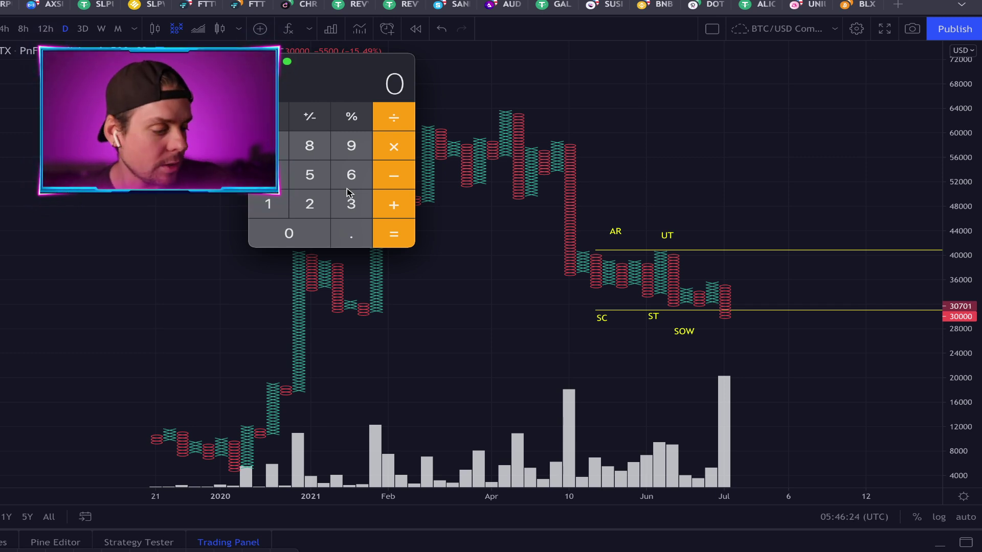
left_click(273, 210)
left_click(300, 212)
left_click(393, 148)
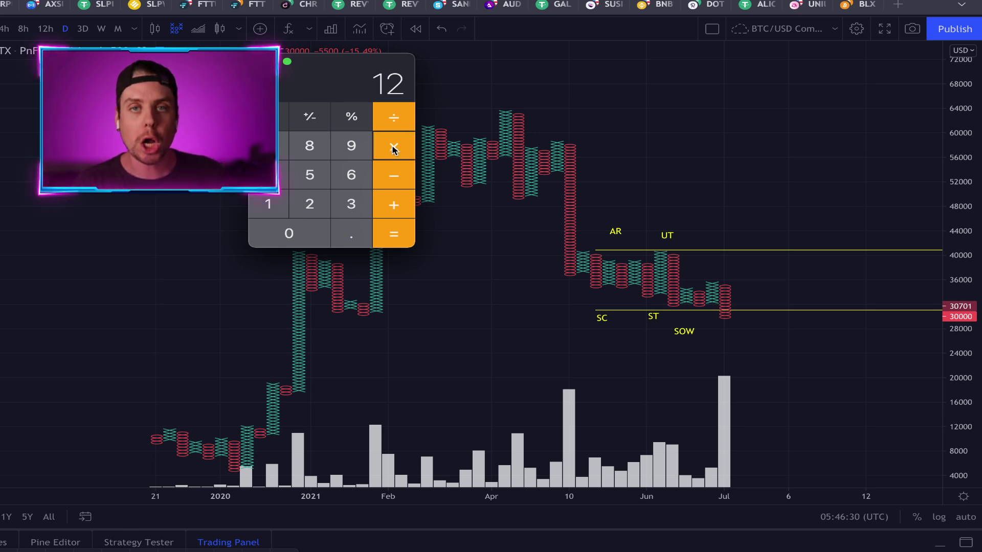
left_click(309, 174)
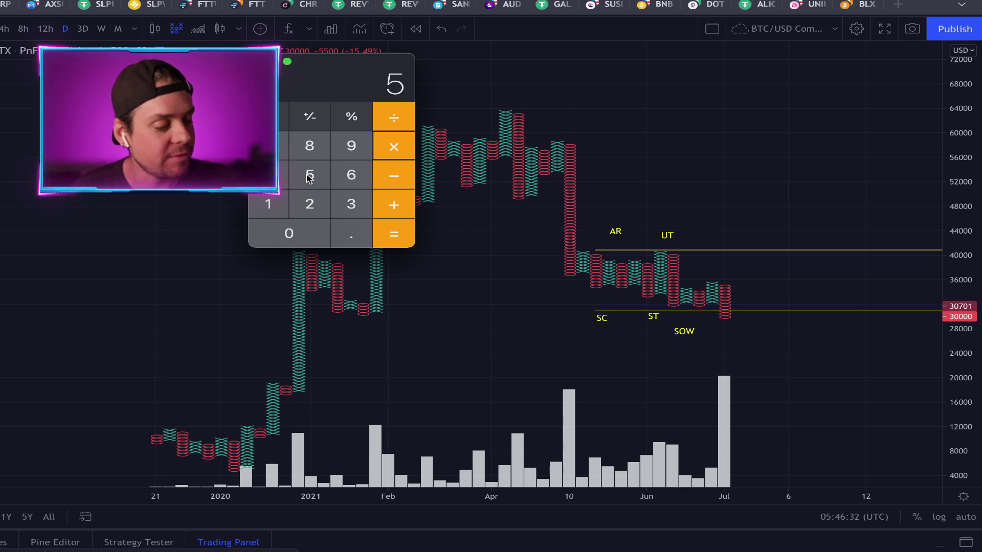
double_click(290, 235)
left_click(394, 234)
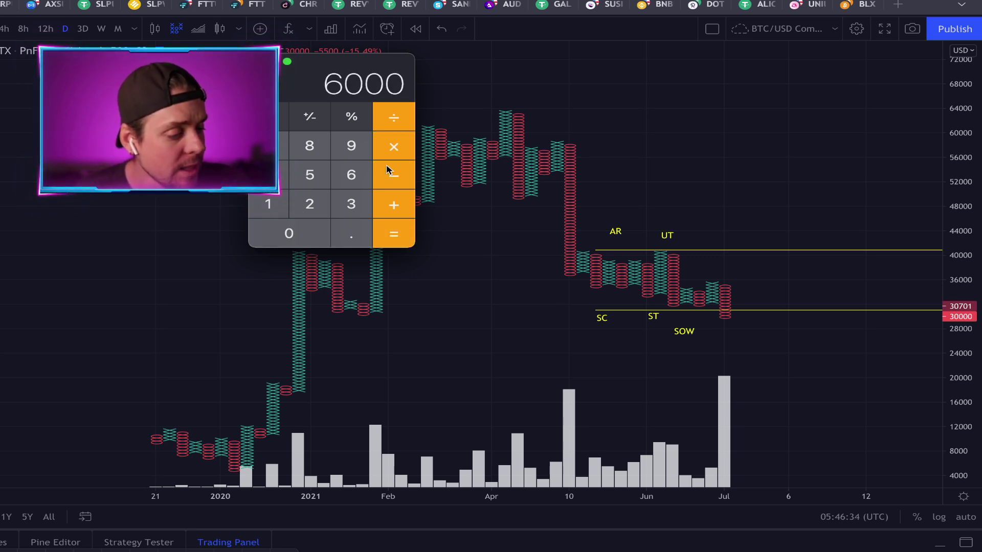
Multiply the calculator result by the reversal amount of 3 and return to the chart
left_click(395, 146)
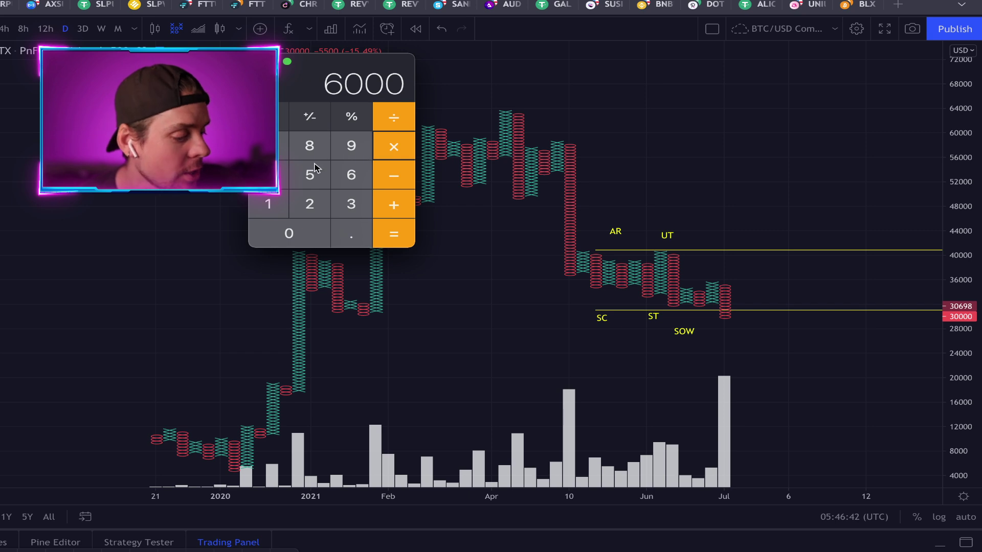
left_click(358, 202)
left_click(397, 236)
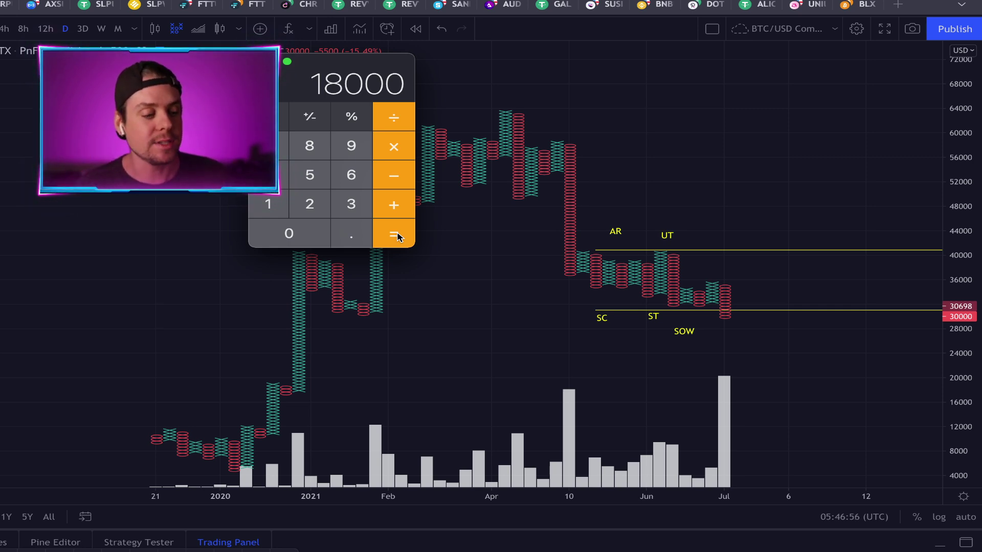
left_click(627, 148)
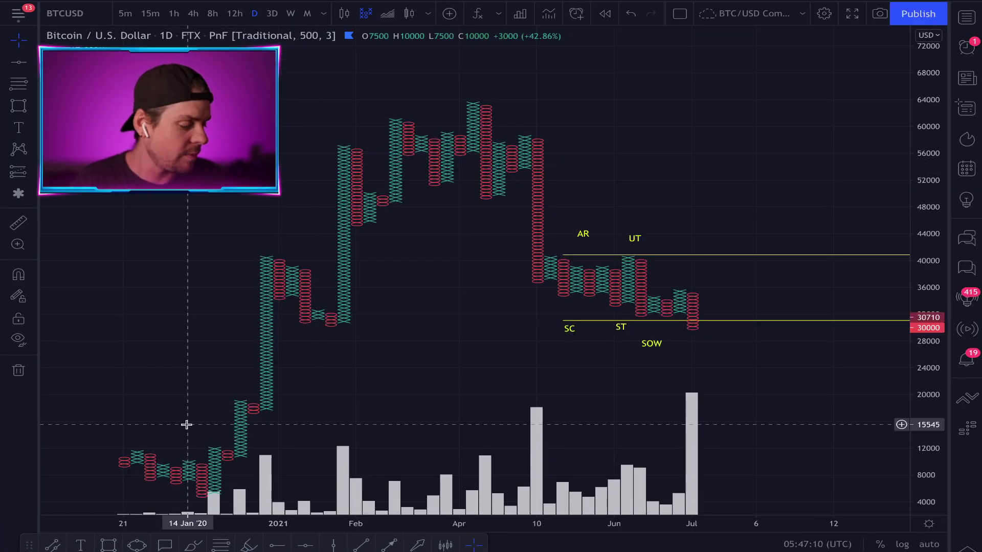
With the Brush, circle the UT high and the last lower high in the range, and handwrite LPSY above the latter
left_click(194, 545)
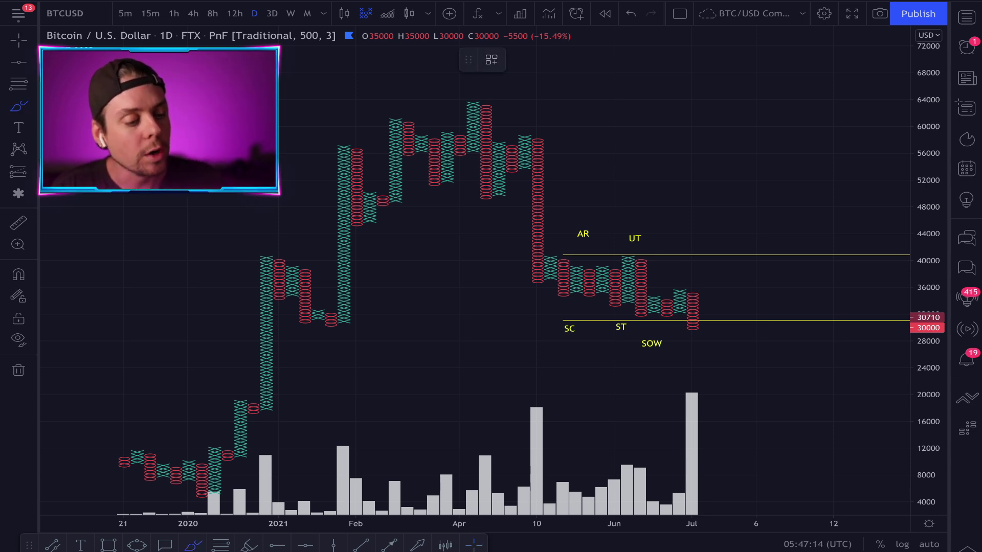
mouse_move(627, 249)
left_mouse_down()
mouse_move(653, 260)
mouse_move(620, 248)
left_mouse_up()
mouse_move(696, 282)
left_mouse_down()
mouse_move(682, 281)
mouse_move(690, 279)
left_mouse_up()
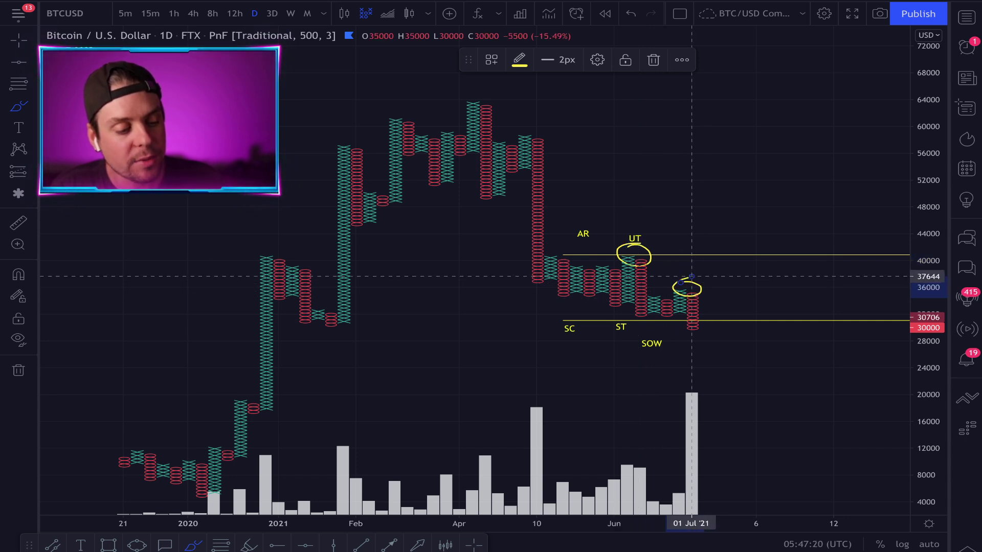
mouse_move(666, 260)
left_mouse_down()
mouse_move(666, 282)
mouse_move(696, 263)
mouse_move(676, 282)
mouse_move(738, 271)
mouse_move(731, 296)
left_mouse_up()
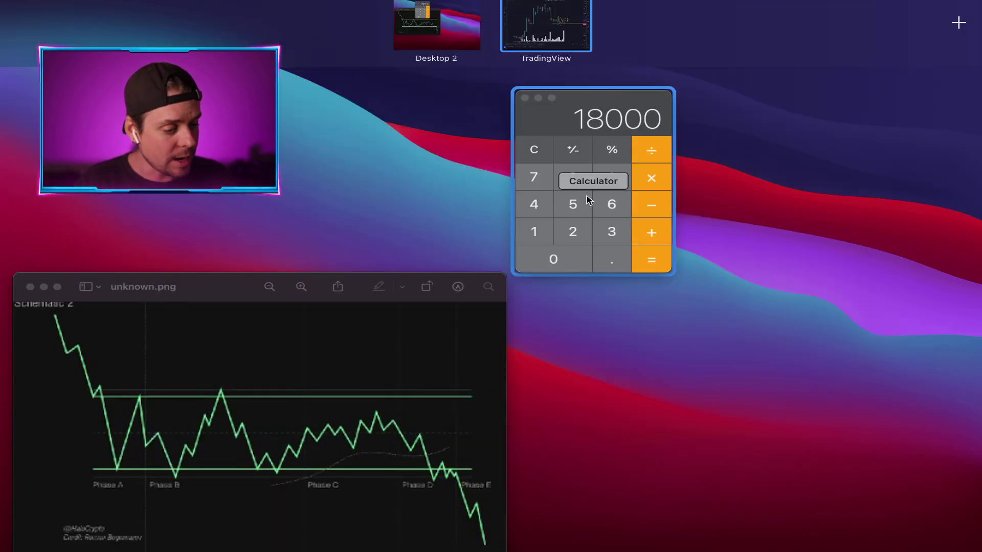
Bring the calculator window back on top of the annotated chart
left_click(587, 197)
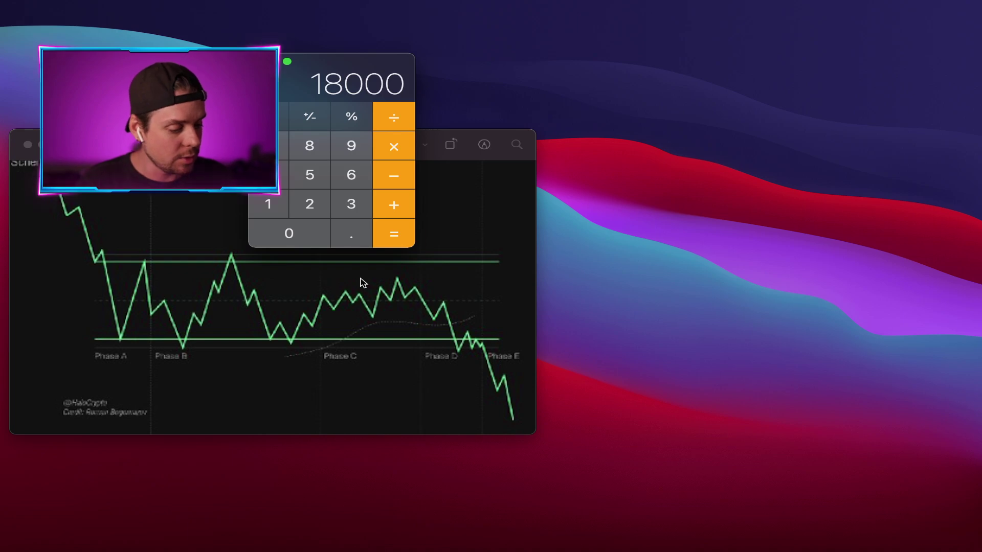
left_click(186, 547)
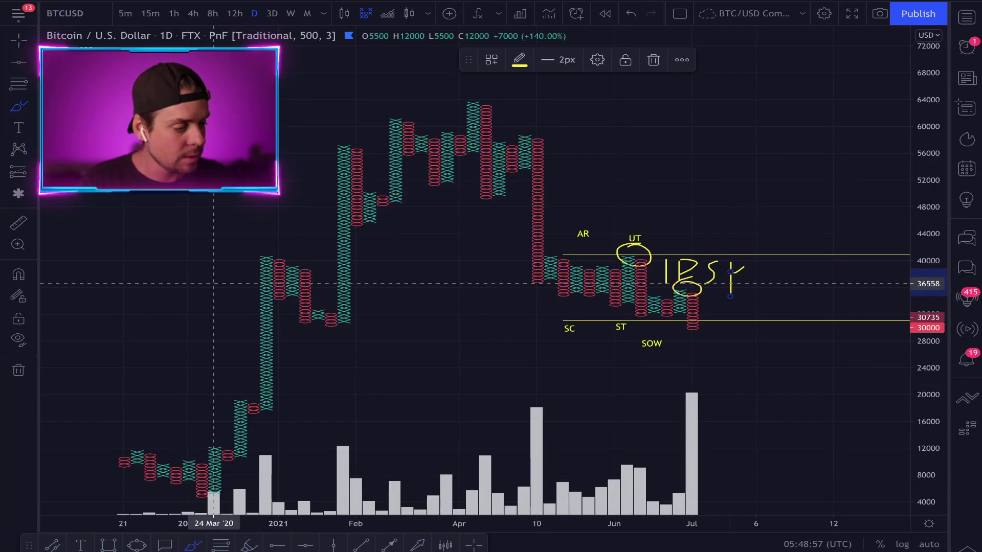
mouse_move(39, 4)
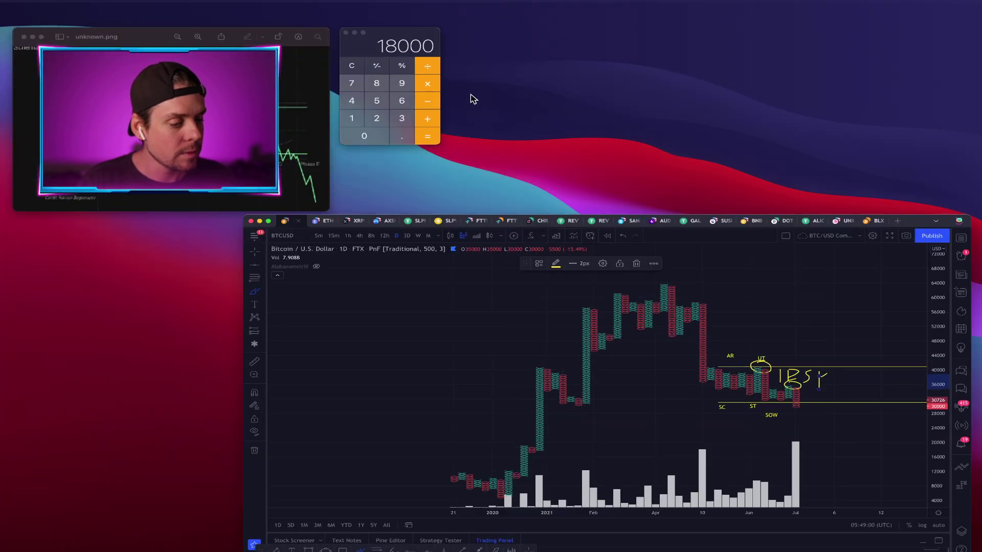
left_click_drag(394, 81, 562, 303)
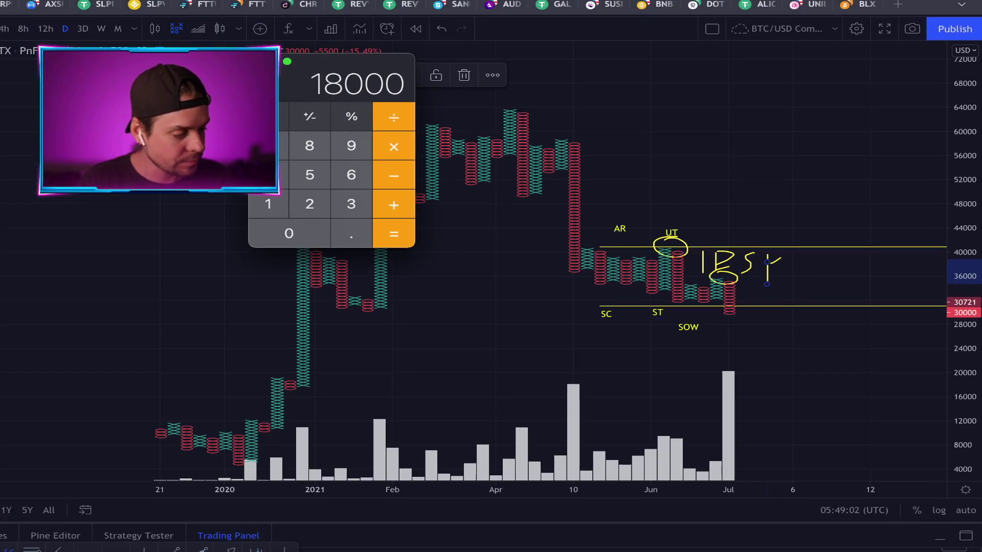
Calculate 40500 minus 18000 on the calculator and return to the chart
key("Escape")
left_click(268, 175)
left_click(290, 234)
left_click(312, 175)
left_click(294, 234)
left_click(294, 235)
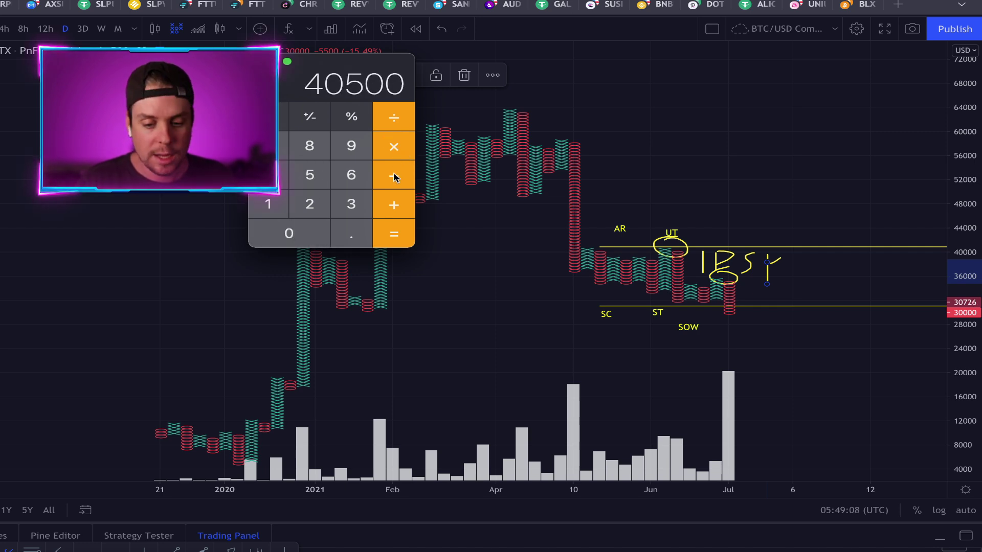
left_click_drag(346, 70, 423, 176)
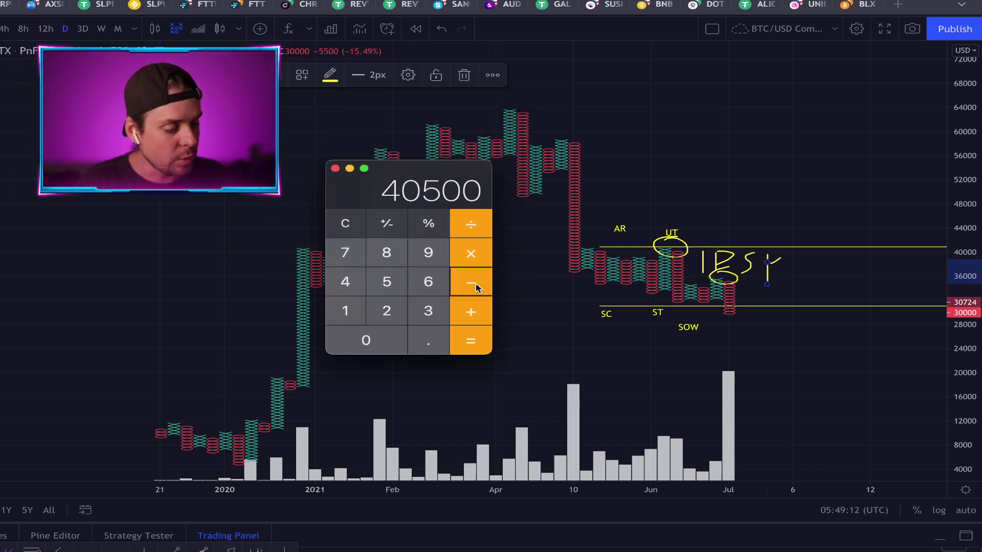
left_click(349, 312)
left_click(387, 254)
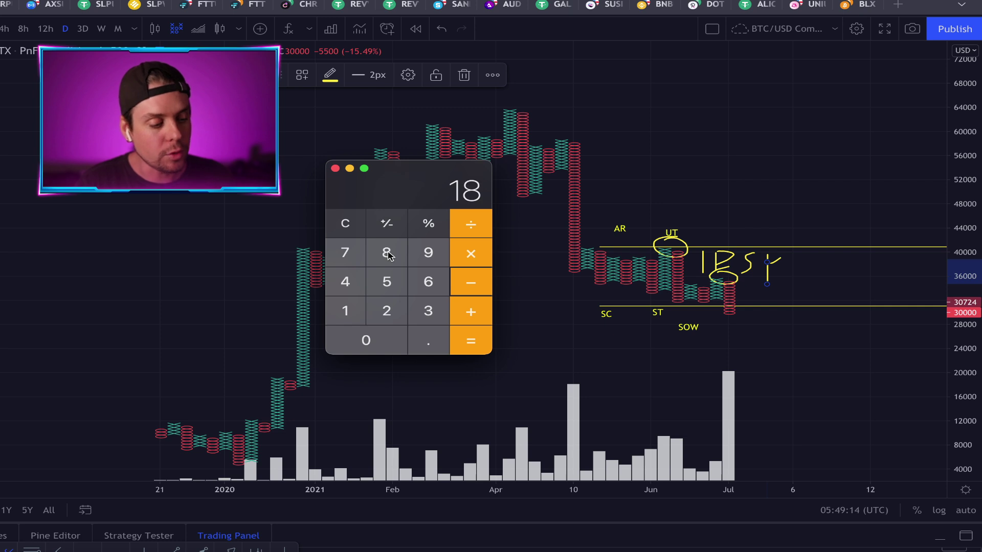
left_click(363, 343)
left_click(363, 343)
left_click(362, 346)
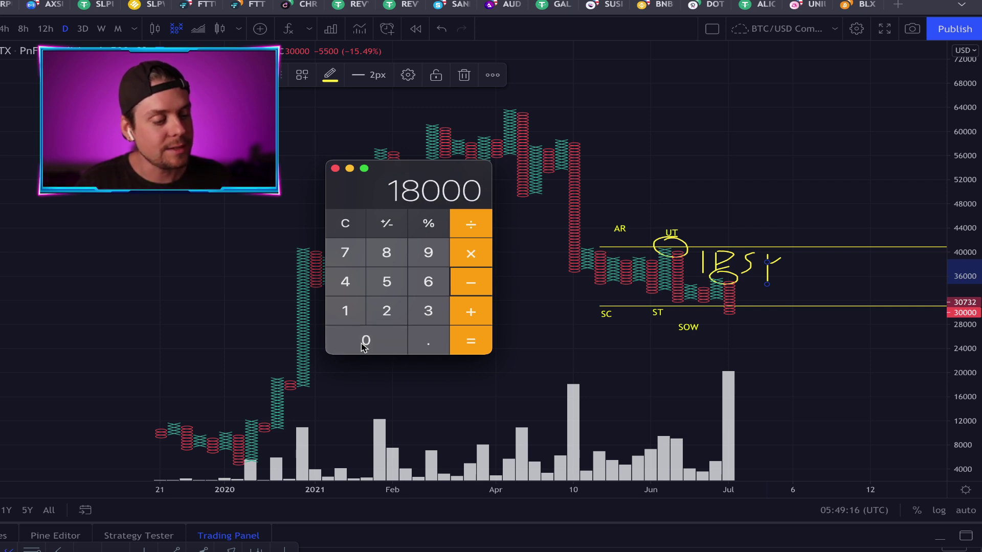
left_click(475, 345)
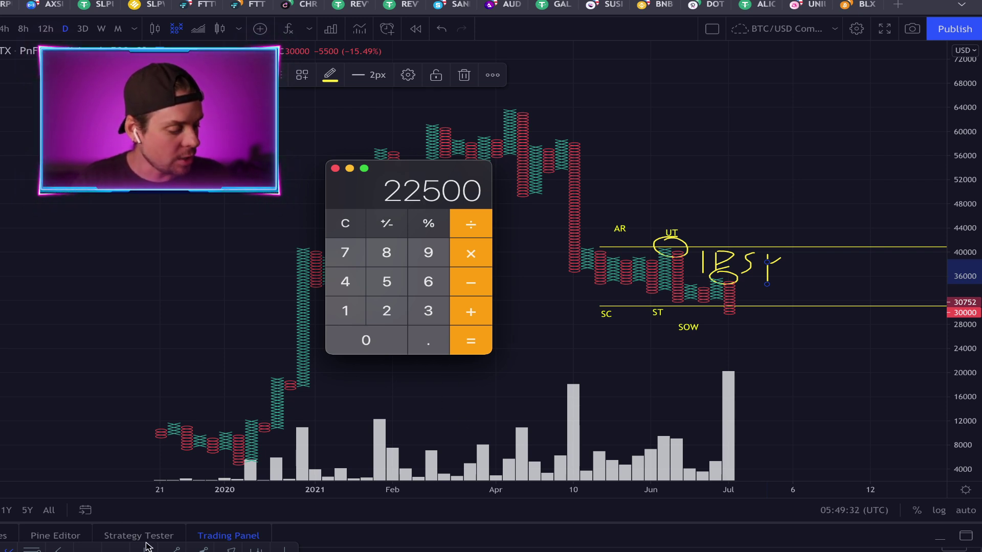
left_click(504, 465)
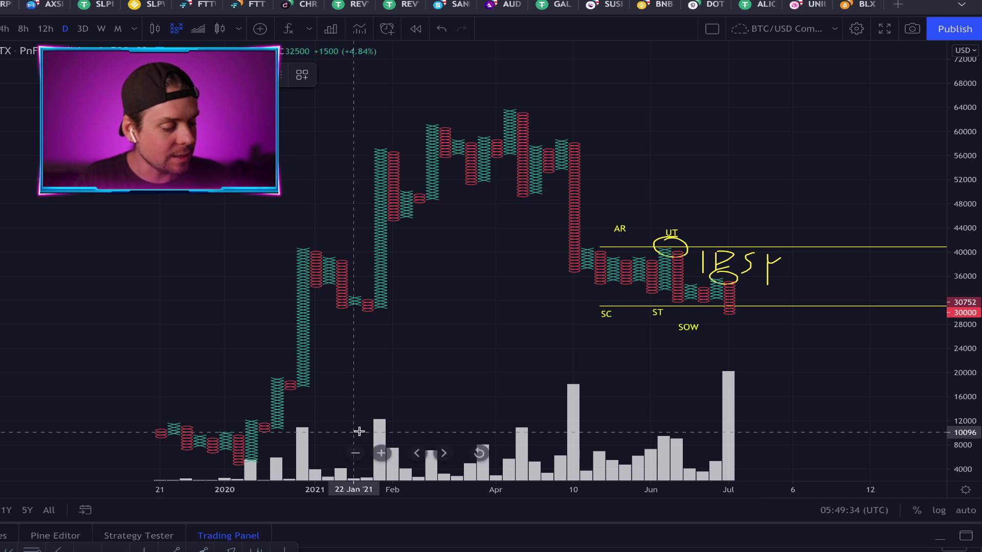
Place a horizontal line below the trading range and set its price coordinate to 22500
left_click(526, 359)
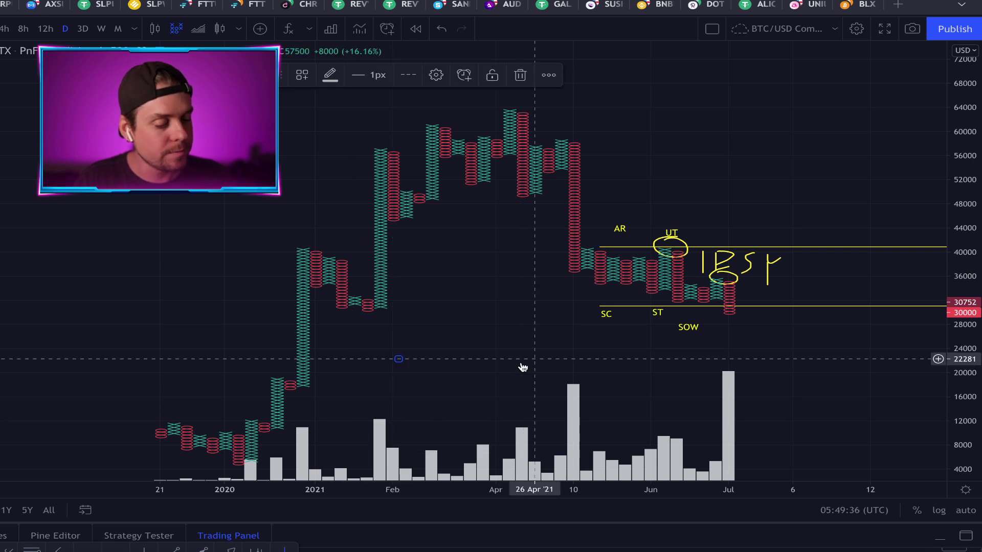
left_click(437, 76)
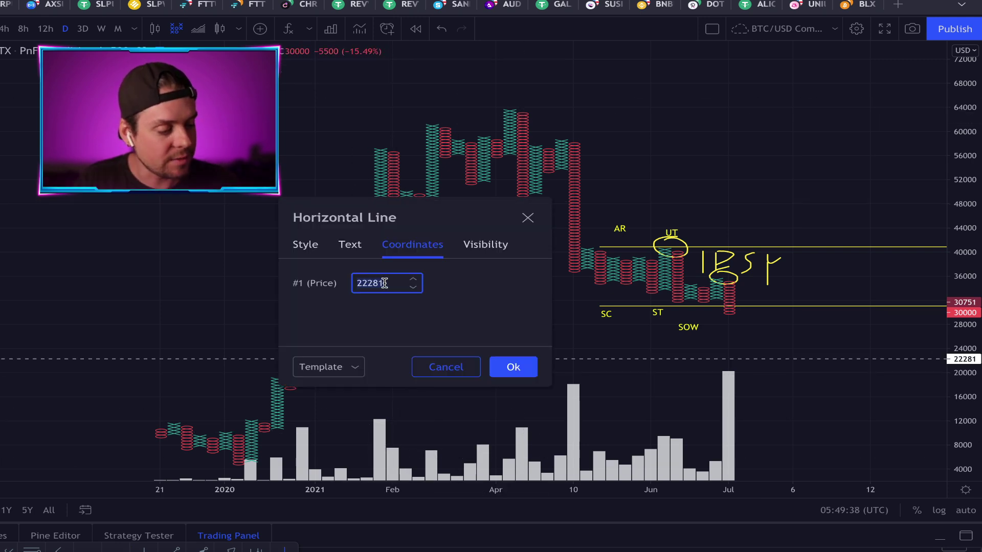
key("BackSpace")
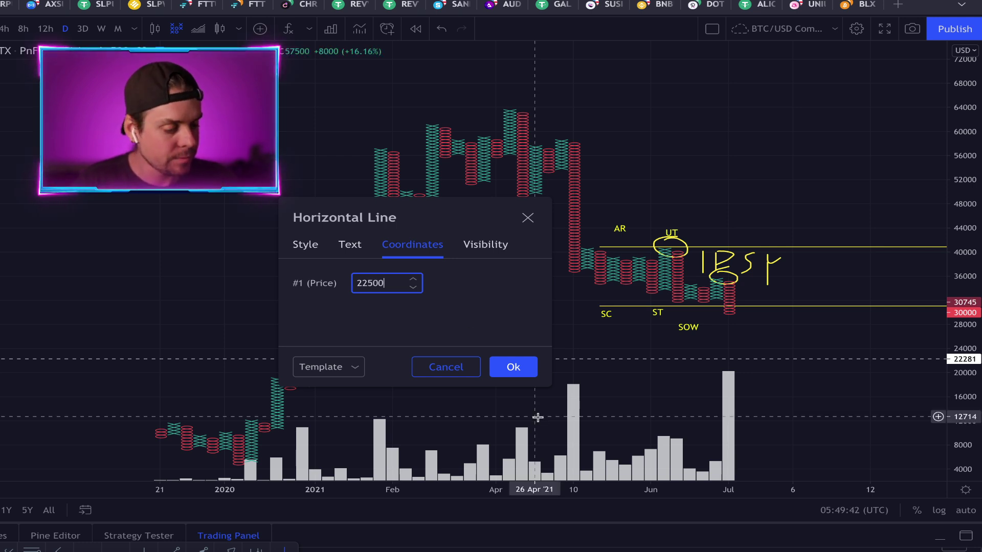
left_click(513, 367)
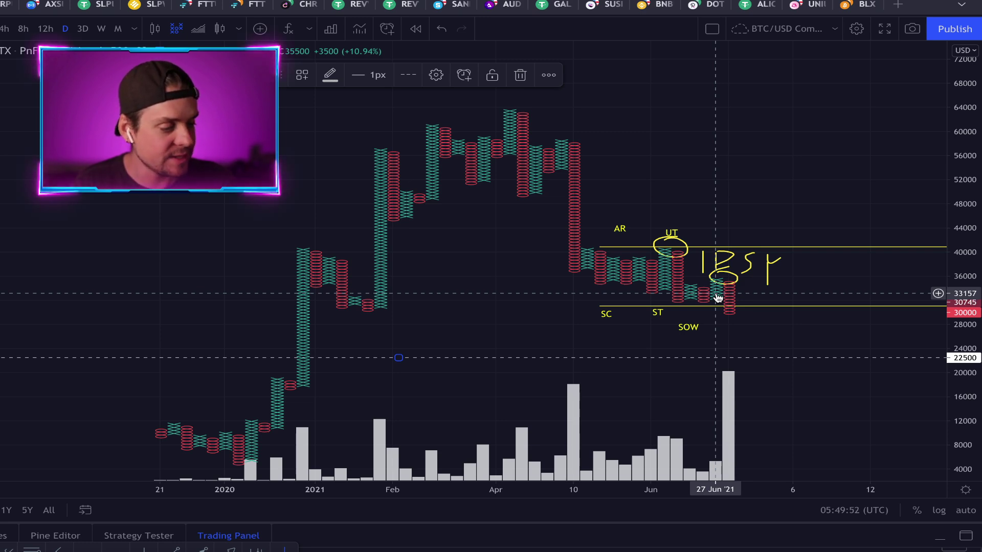
Calculate 35500 minus 18000 on the calculator, clear it and return to the chart
key("ctrl+Up")
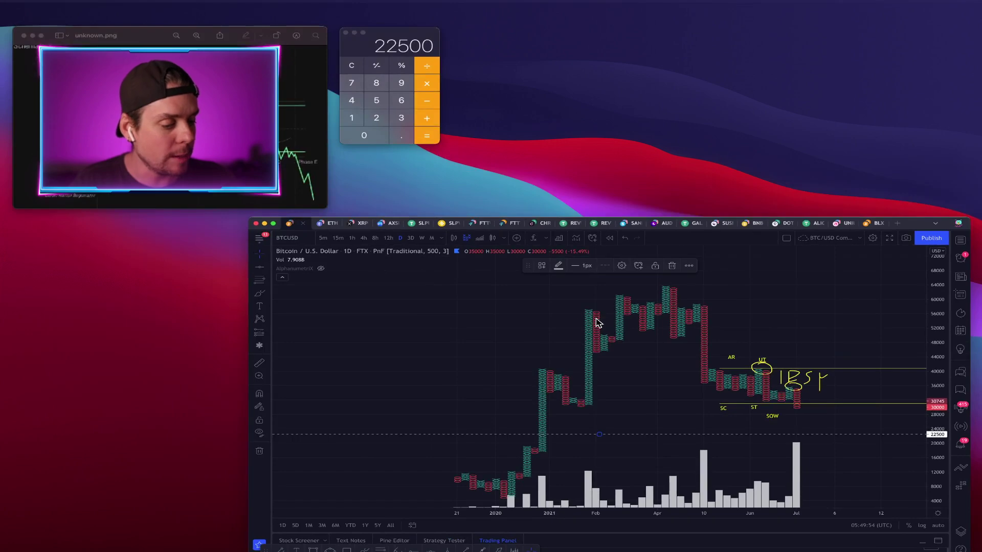
left_click(345, 116)
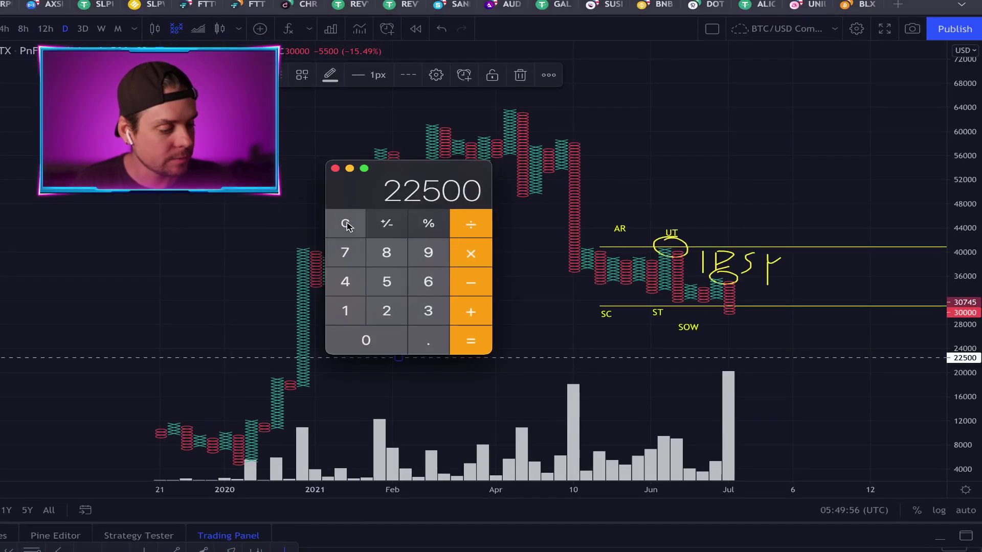
left_click(352, 65)
left_click(395, 283)
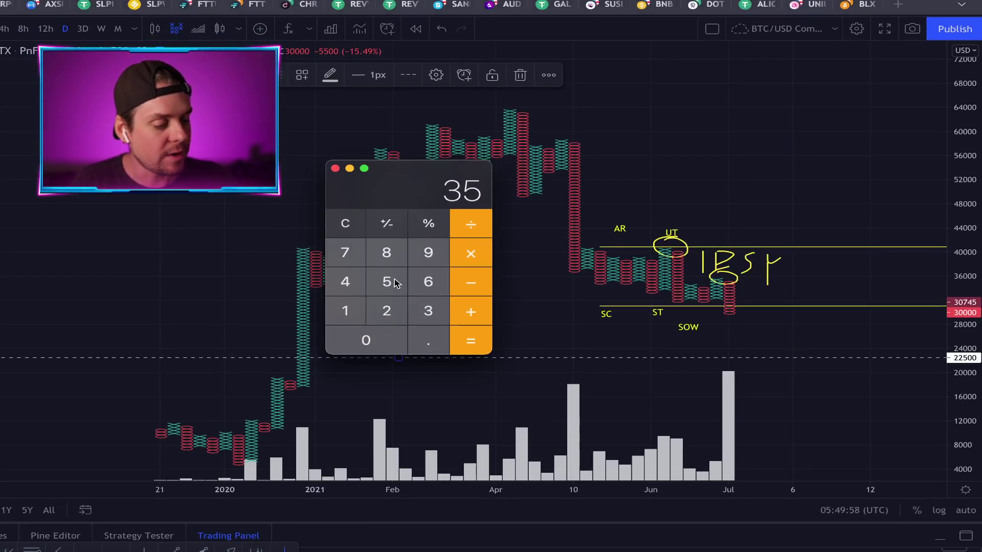
left_click(379, 343)
left_click(379, 343)
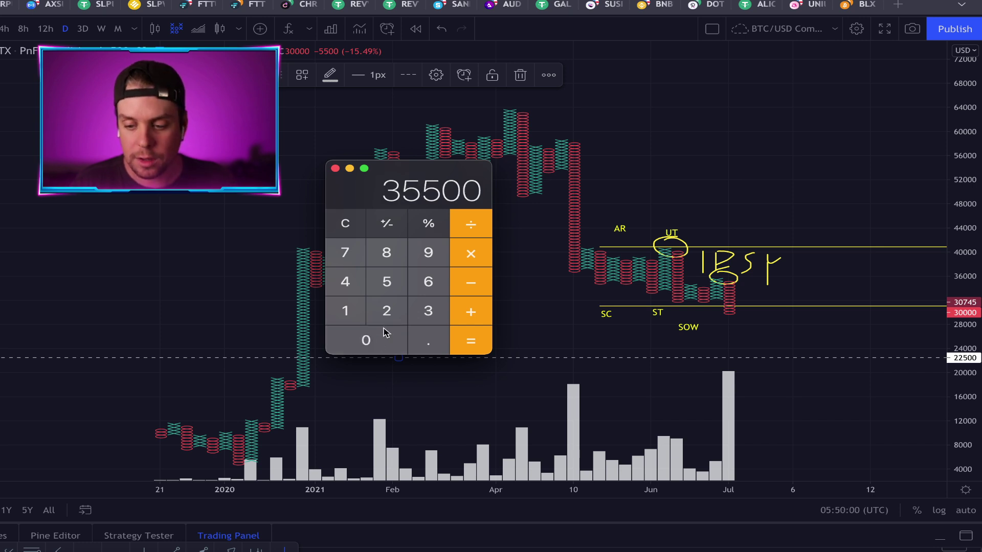
left_click(471, 283)
left_click(345, 310)
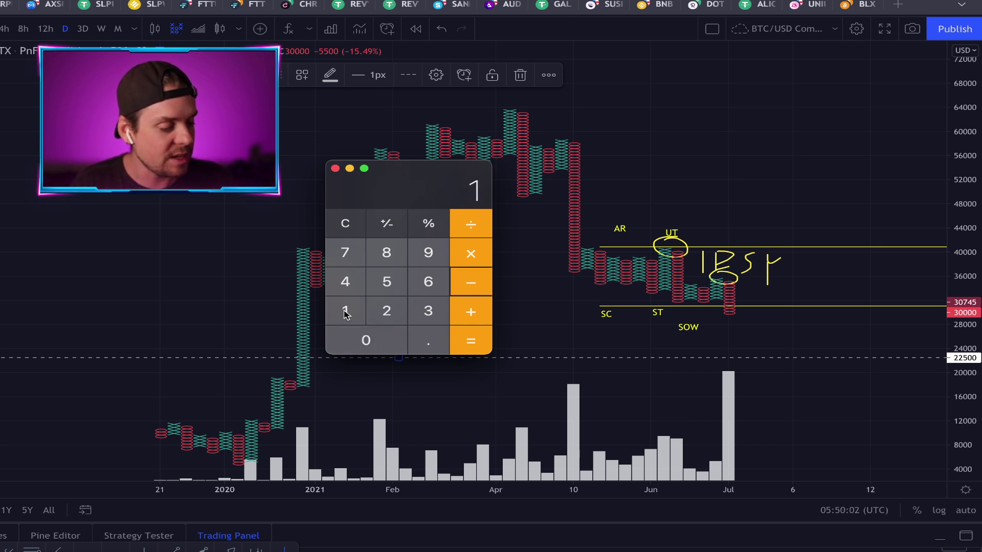
left_click(387, 255)
left_click(372, 338)
left_click(371, 339)
left_click(371, 339)
left_click(475, 351)
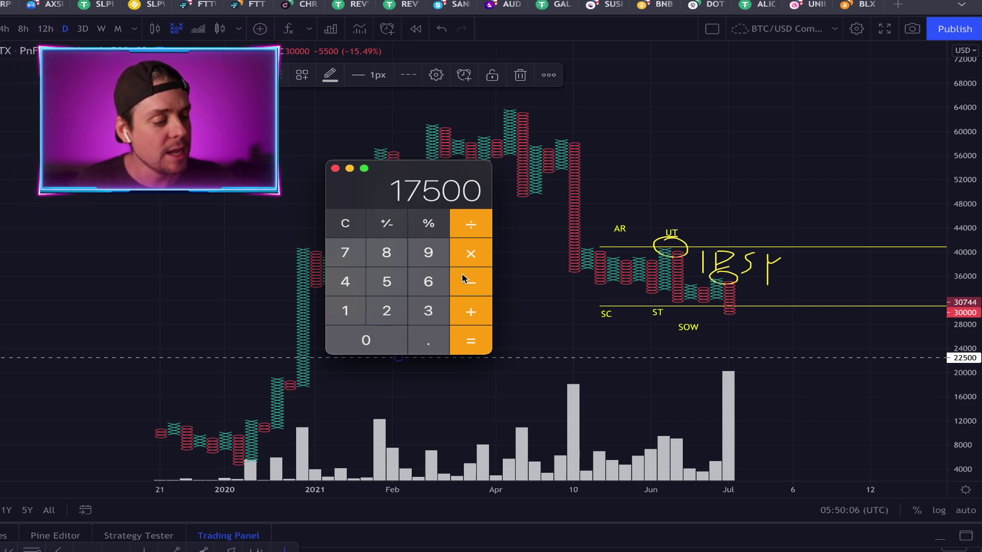
left_click(352, 223)
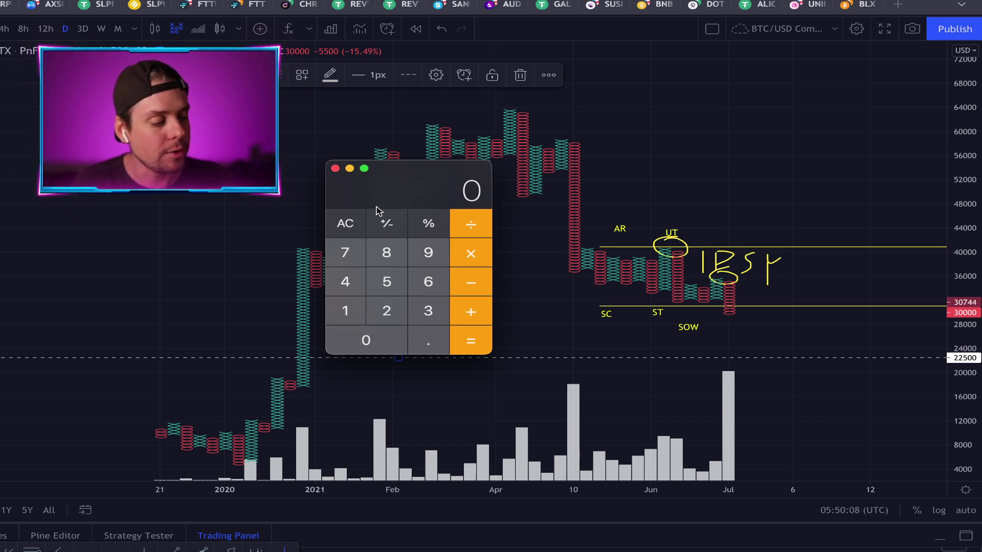
key("super+q")
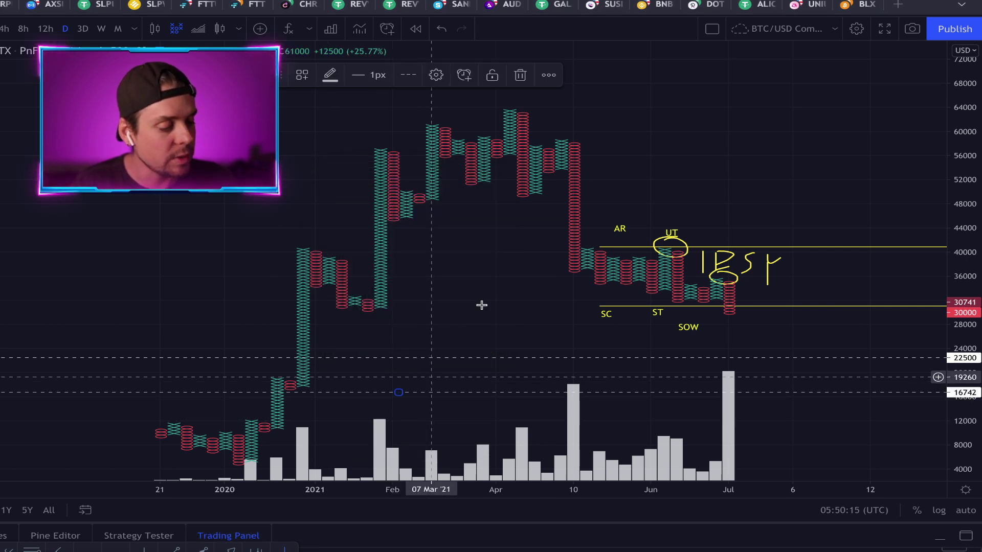
Add a second horizontal line beneath the 22500 line and set its price coordinate to 17500
left_click(436, 75)
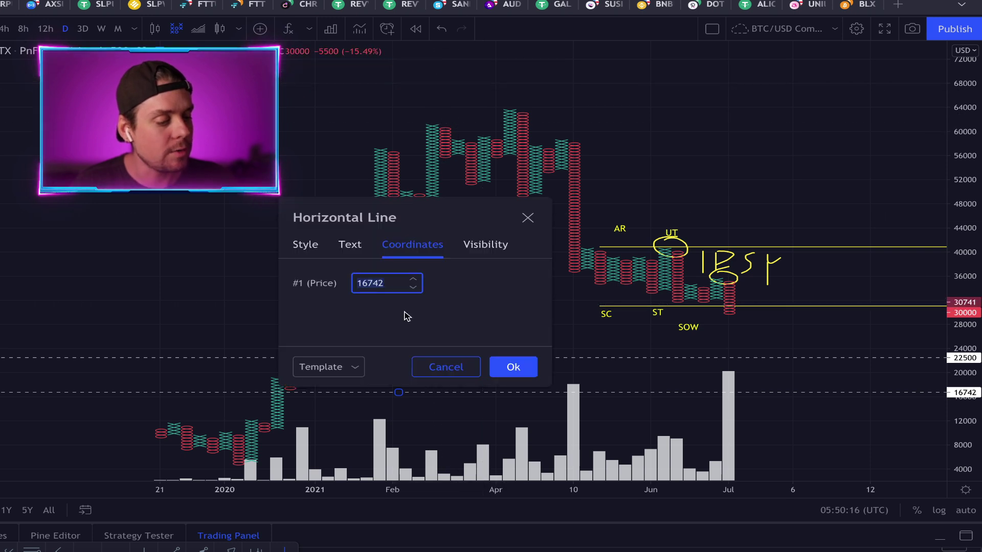
key("BackSpace")
key("BackSpace")
key("BackSpace")
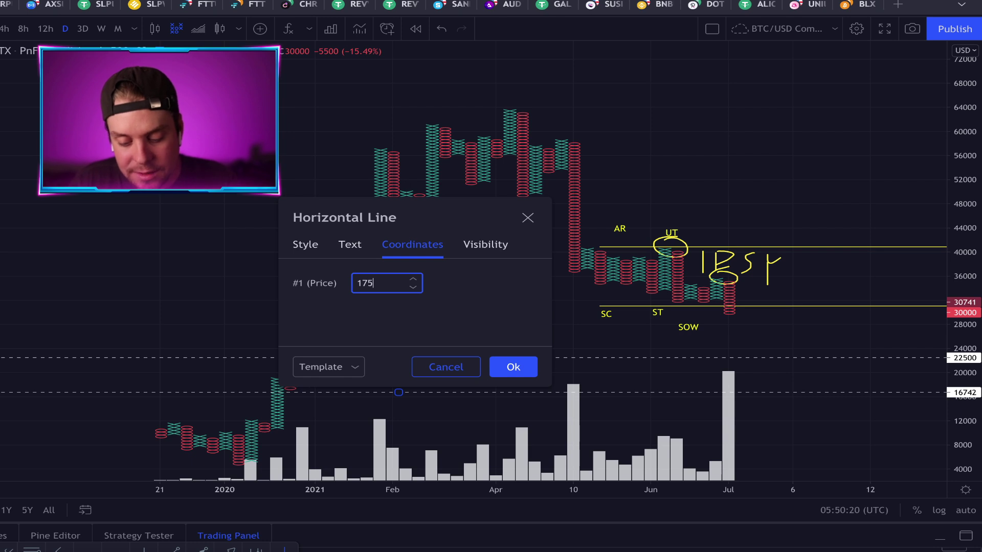
left_click(519, 363)
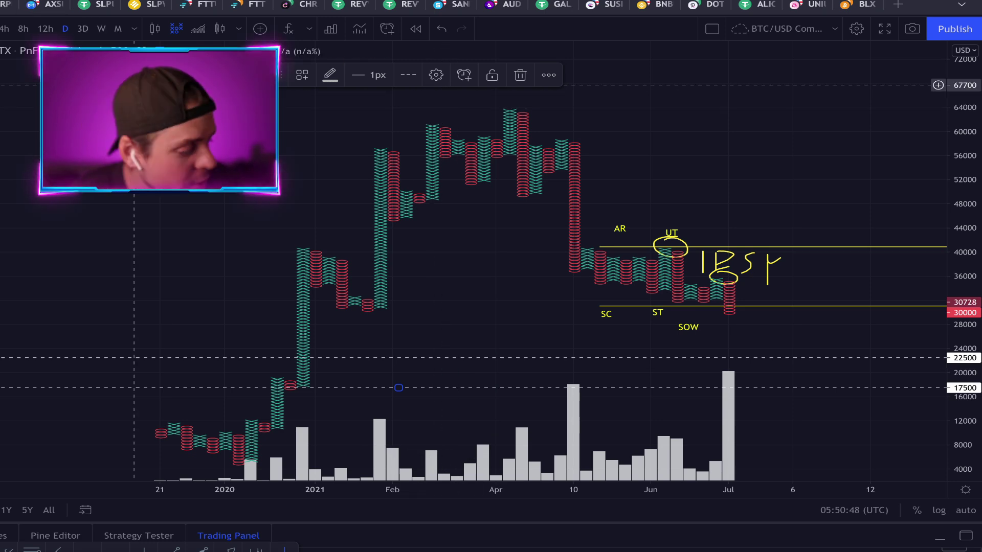
Switch the chart type from Point & Figure to candles and show the whole 2021 price action
key("F11")
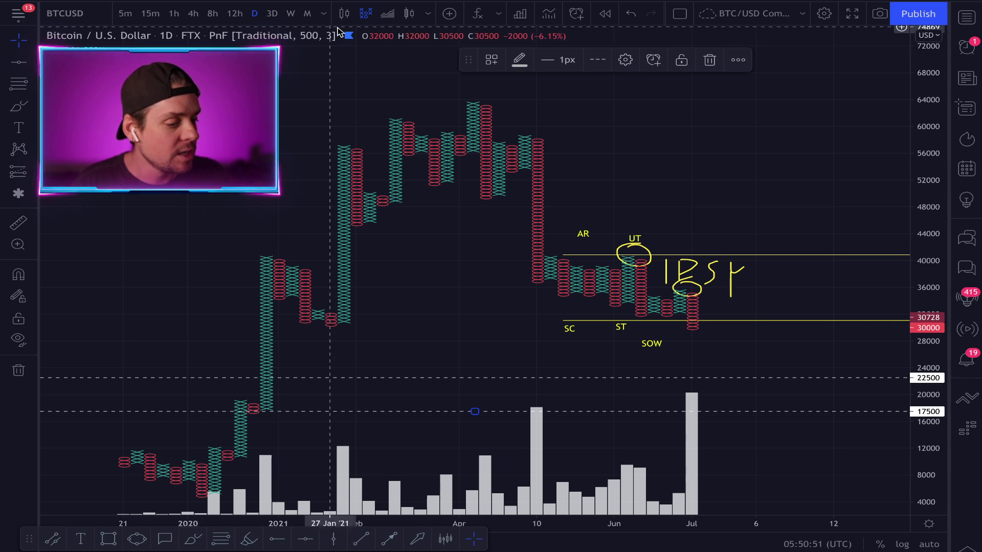
left_click(344, 14)
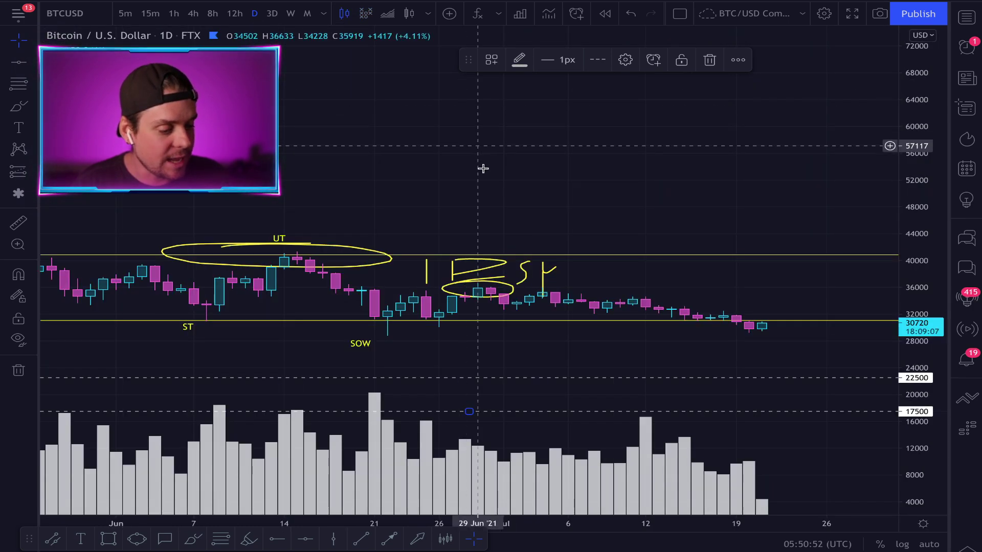
scroll(483, 168, "down", 10)
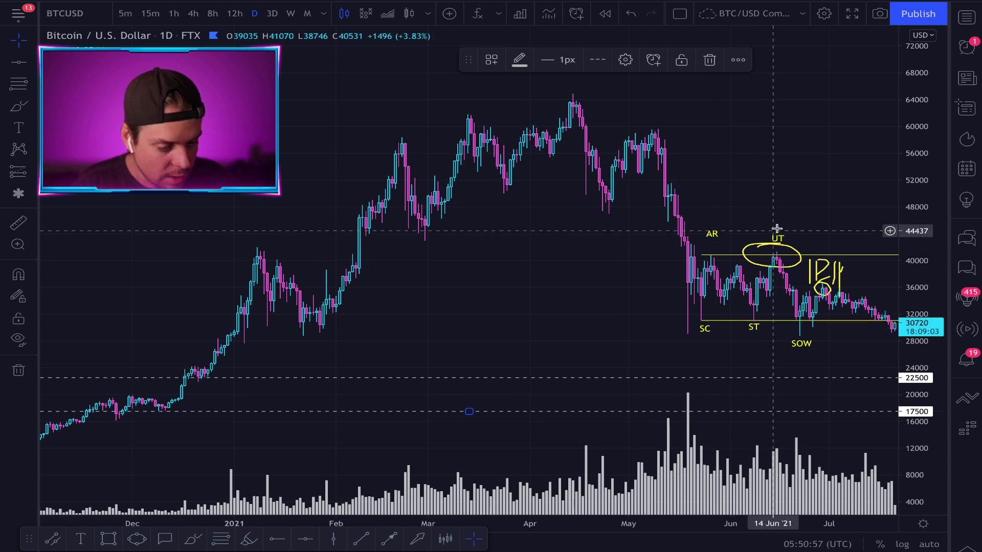
Delete the Brush circles at the UT and last lower high, along with all the handwritten LPSY strokes
key("Delete")
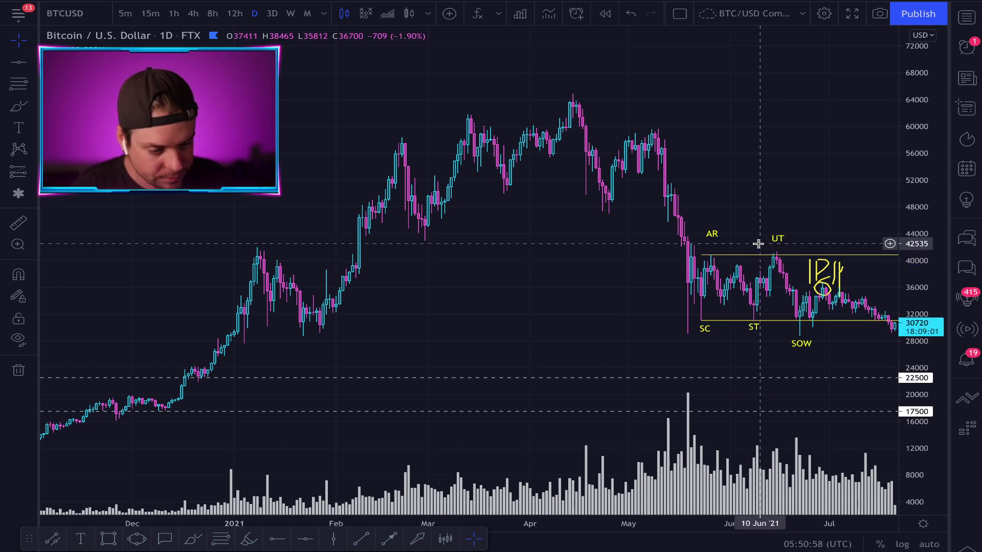
left_click(821, 280)
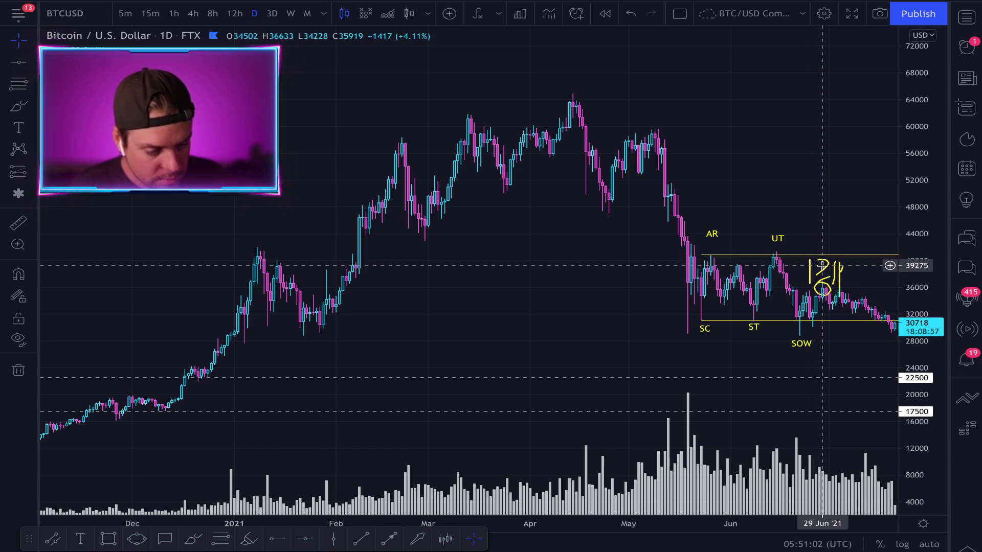
left_click(829, 272)
key("Delete")
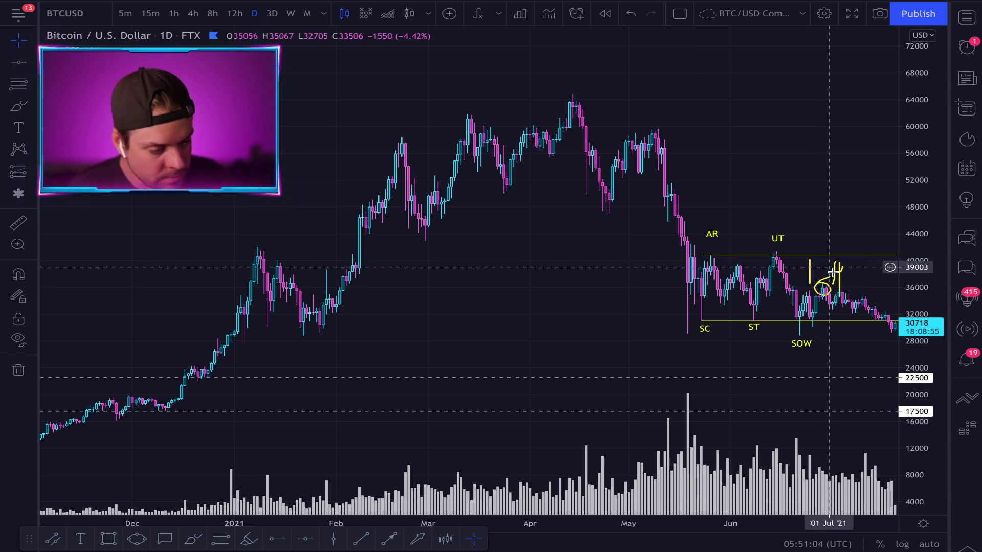
left_click(833, 273)
key("Delete")
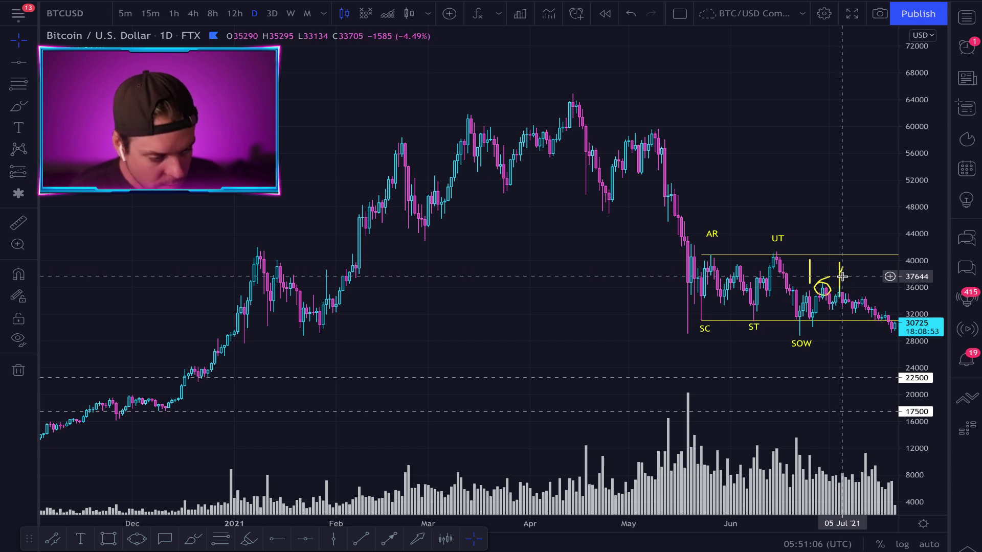
left_click(840, 275)
key("Delete")
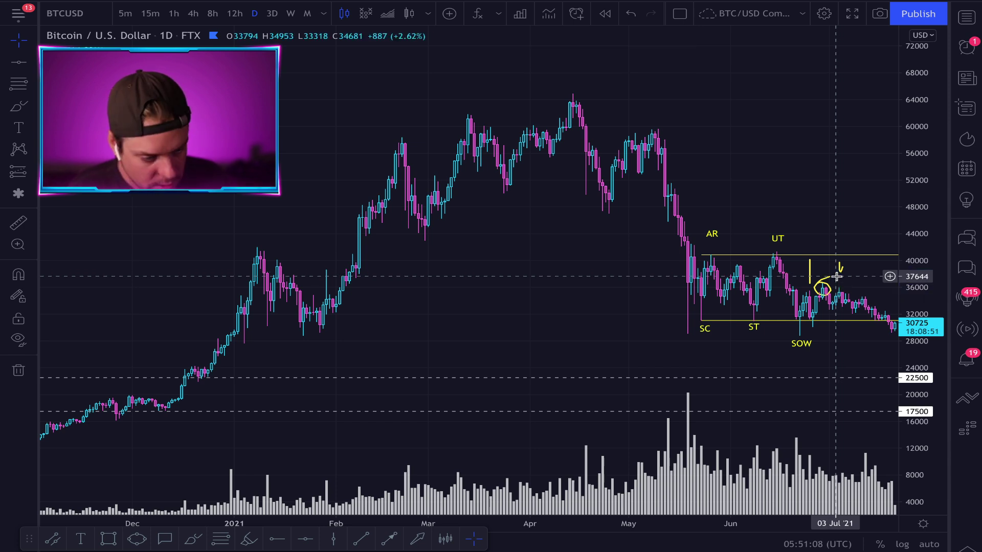
left_click(842, 275)
key("Delete")
left_click(811, 281)
key("Delete")
left_click(819, 280)
key("Delete")
Draw a rectangle at about 22500 to 24000 from the mid-December 2020 consolidation and extend it to early September 2021
scroll(678, 268, "down", 5)
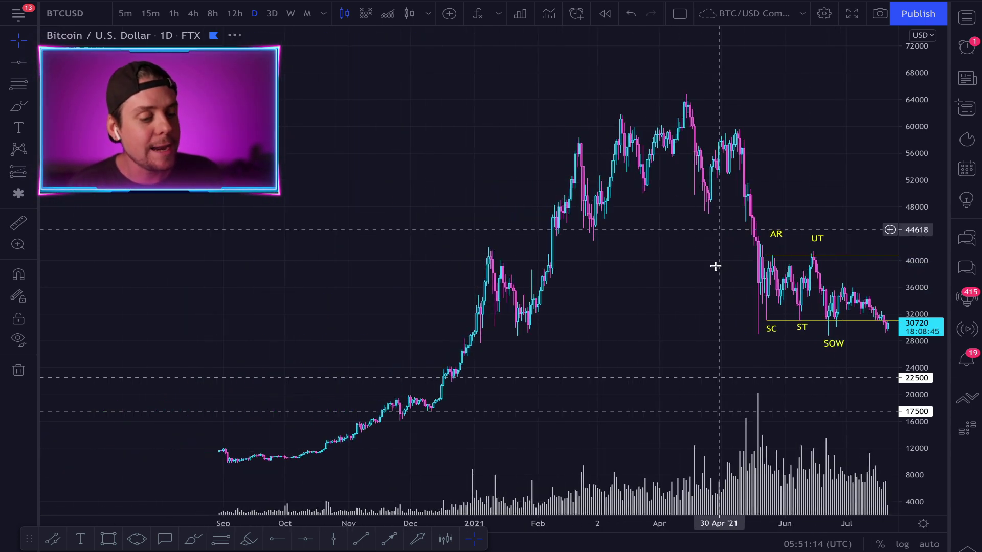
left_click_drag(603, 234, 515, 185)
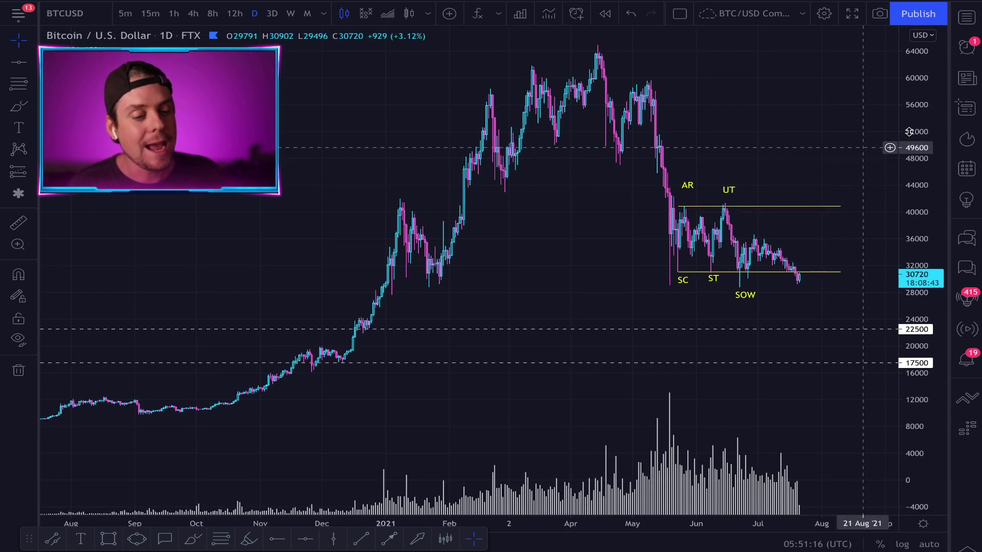
left_click_drag(855, 175, 780, 202)
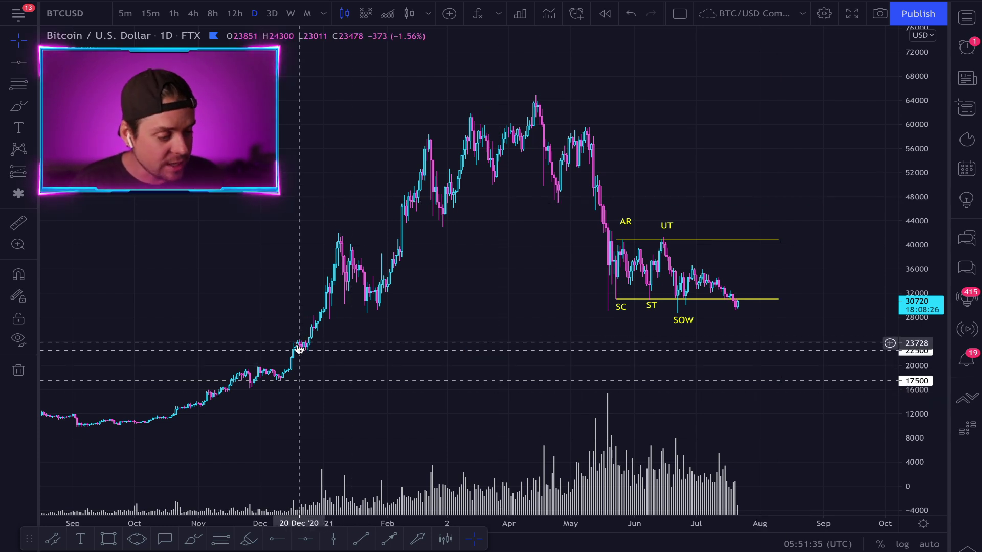
left_click(106, 542)
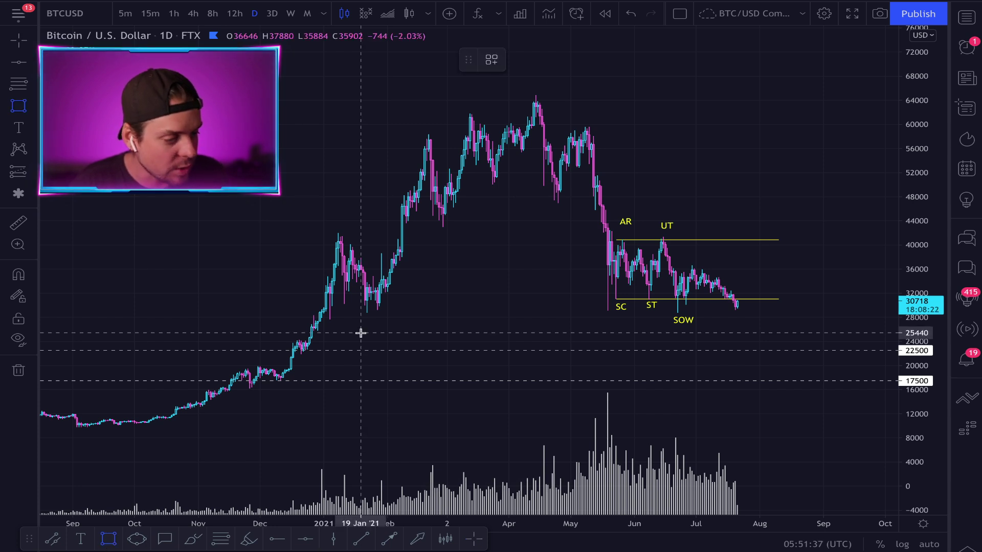
left_click(284, 342)
left_click(570, 355)
left_click_drag(599, 351, 829, 351)
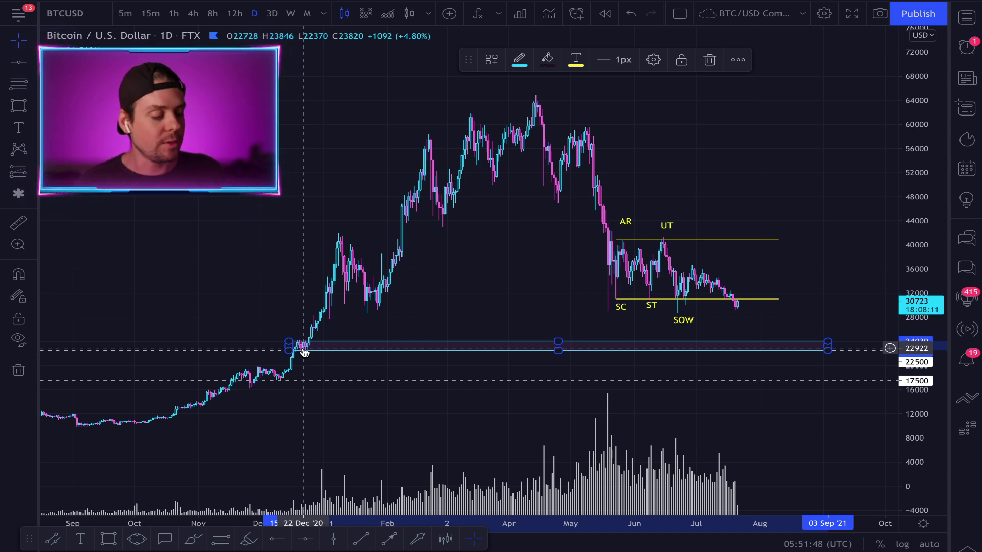
Draw a second rectangle around the 17500 line at about 16600 to 19800, from mid-November 2020 to mid-September 2021
left_click(109, 539)
mouse_move(233, 367)
left_mouse_down()
mouse_move(439, 417)
mouse_move(675, 383)
mouse_move(785, 377)
mouse_move(855, 378)
mouse_move(852, 386)
left_mouse_up()
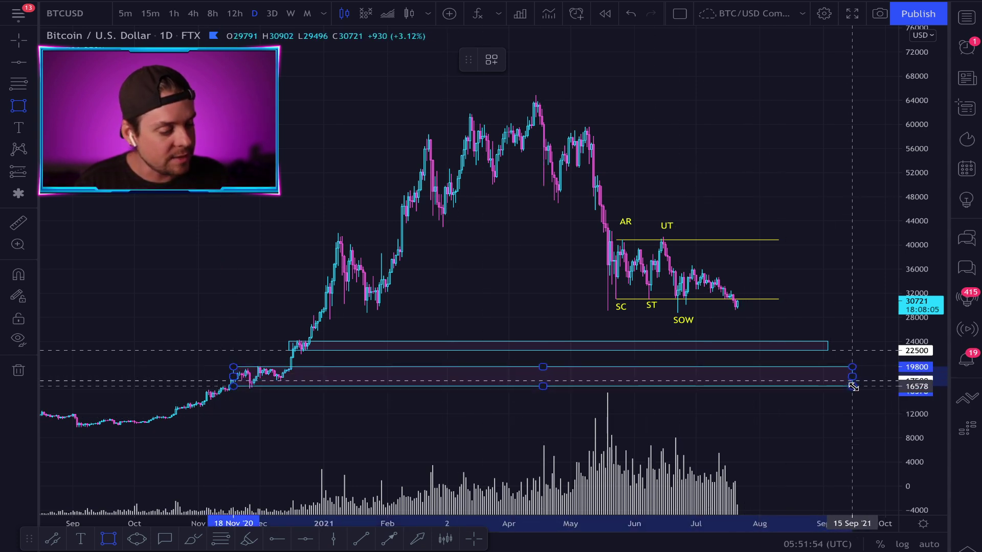
left_click(765, 417)
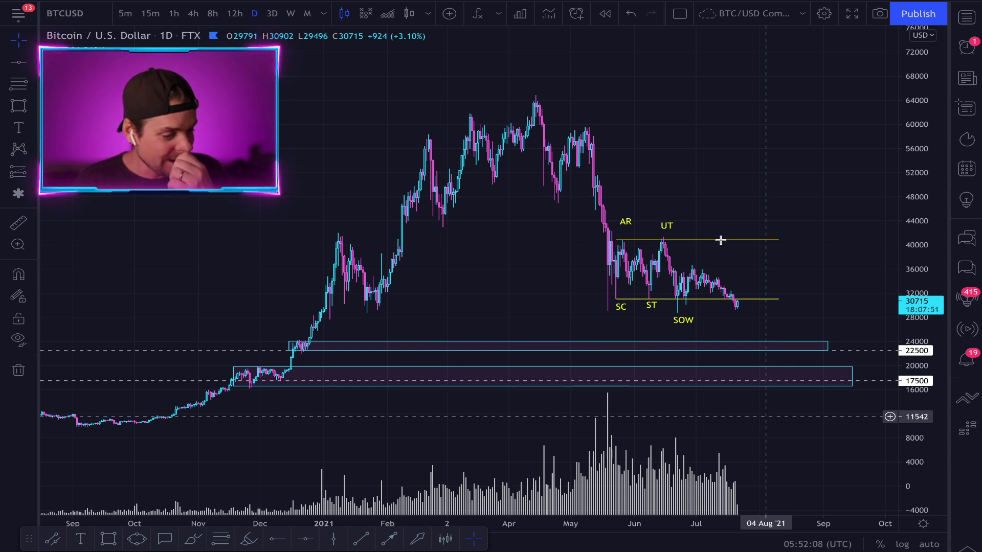
Undo both support-zone rectangles drawn around the 22500 and 17500 target lines
scroll(864, 114, "down", 5)
left_click_drag(910, 90, 887, 219)
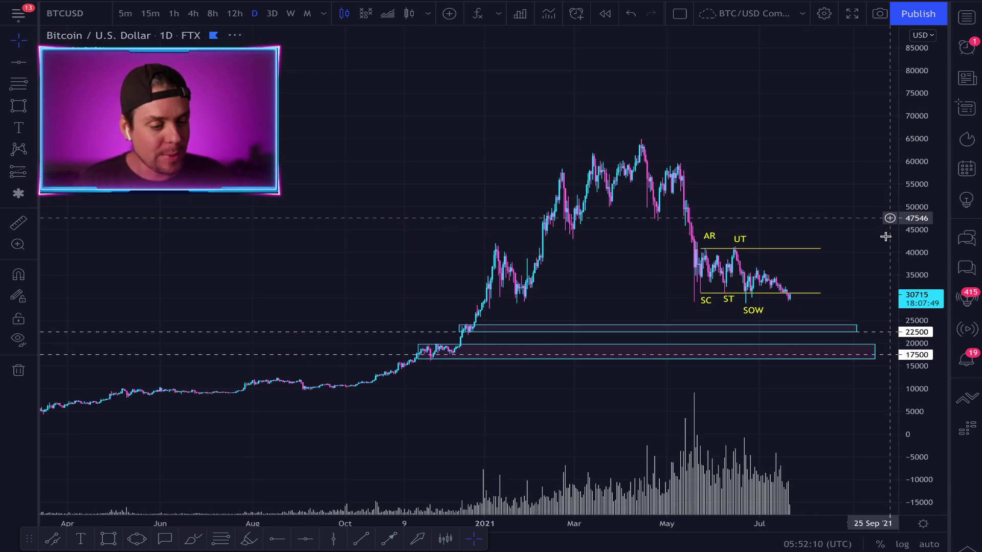
scroll(850, 228, "down", 5)
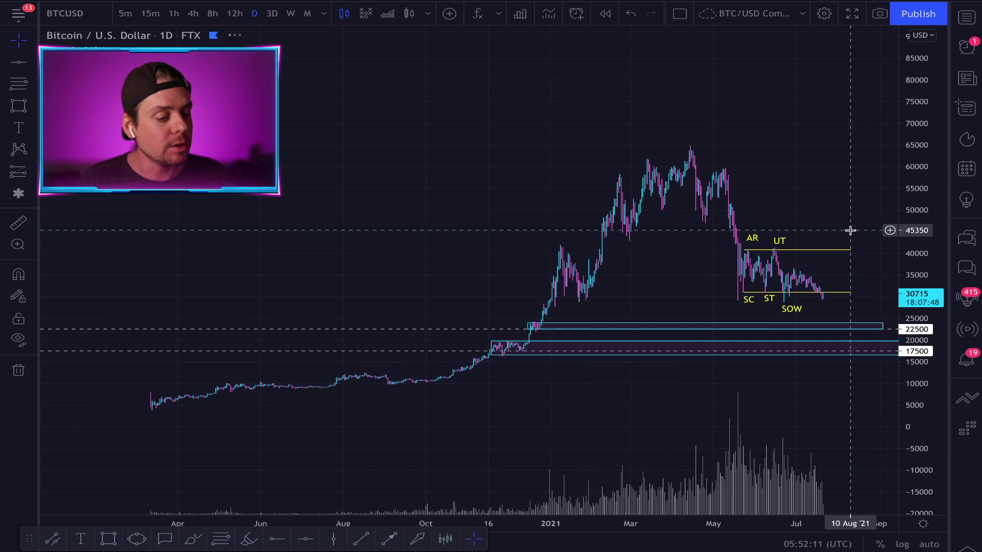
left_click(628, 16)
left_click(628, 17)
left_click(629, 17)
left_click(629, 16)
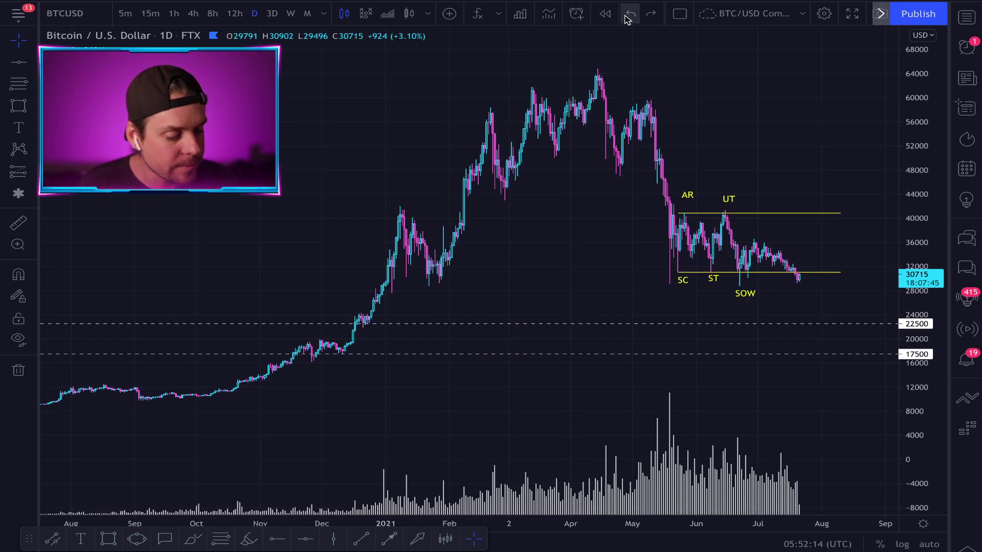
Show the hidden indicator with moving averages and Bullish/Bearish labels over the price history back to late 2019
scroll(633, 212, "down", 3)
scroll(854, 171, "down", 2)
scroll(778, 176, "down", 3)
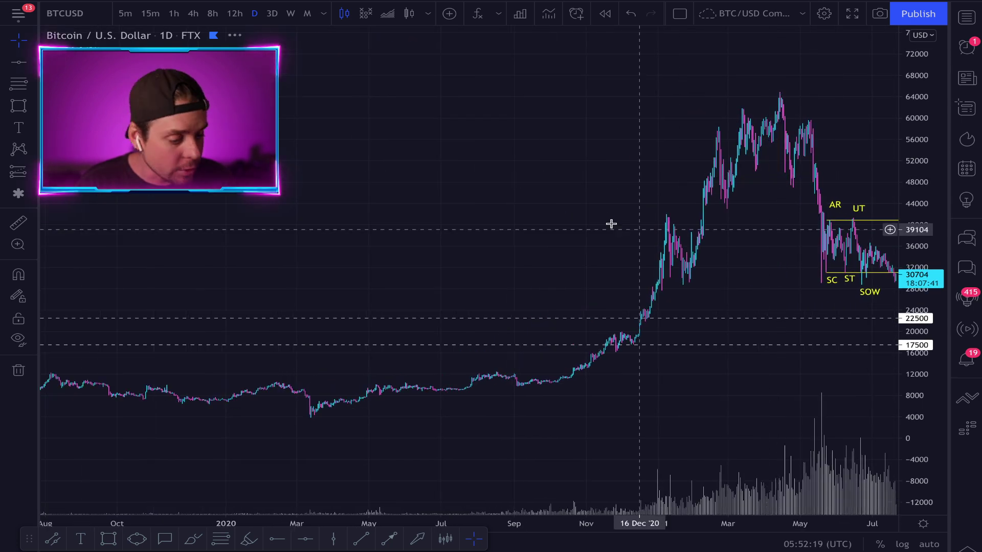
left_click_drag(482, 208, 389, 184)
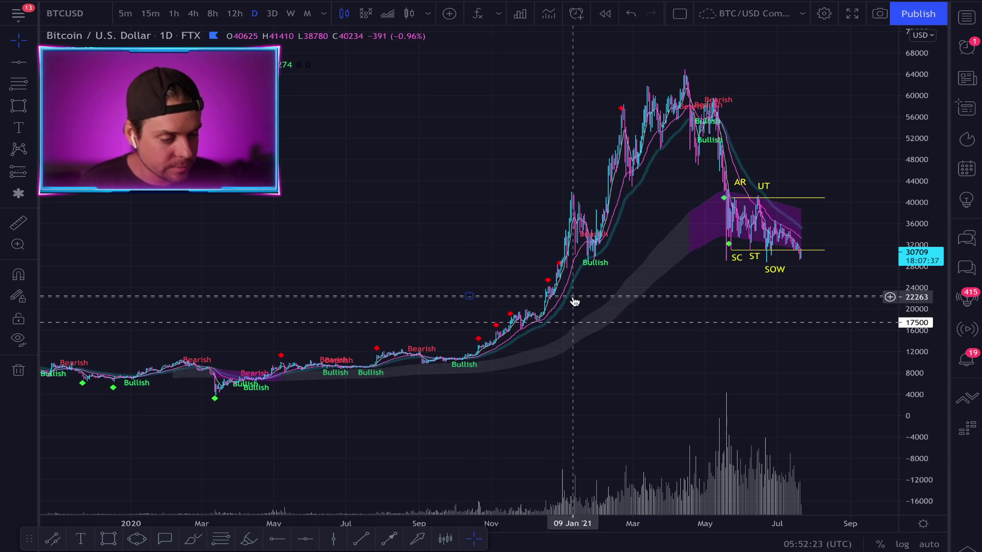
Compare the moving averages and Bullish/Bearish signals on the weekly and 3-day timeframes, and return to the daily chart's longer history
left_click(290, 14)
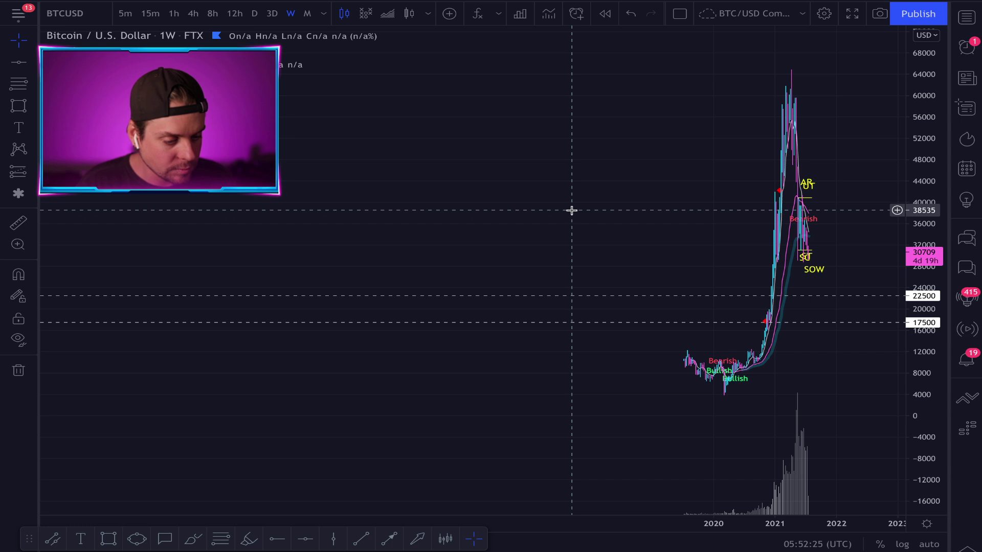
scroll(571, 211, "up", 5)
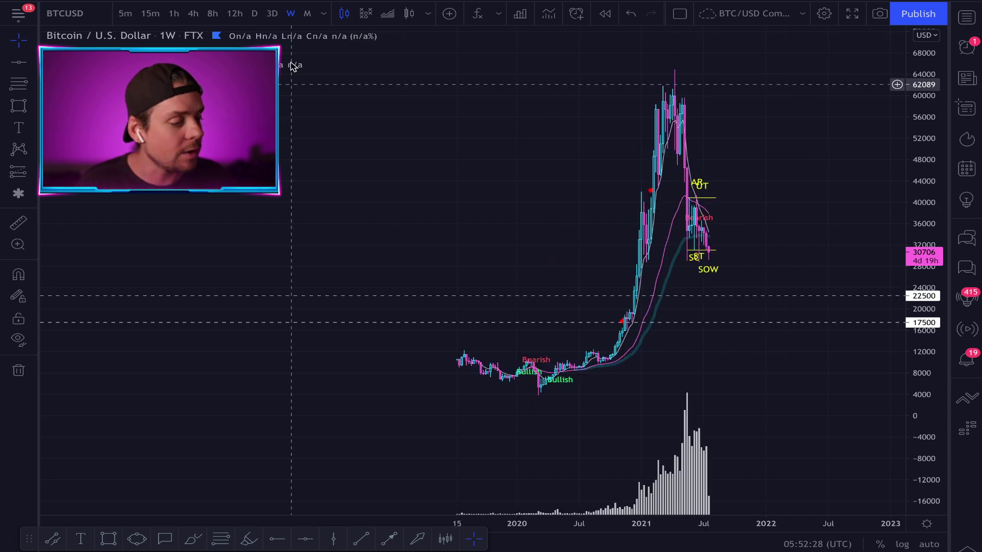
left_click(271, 14)
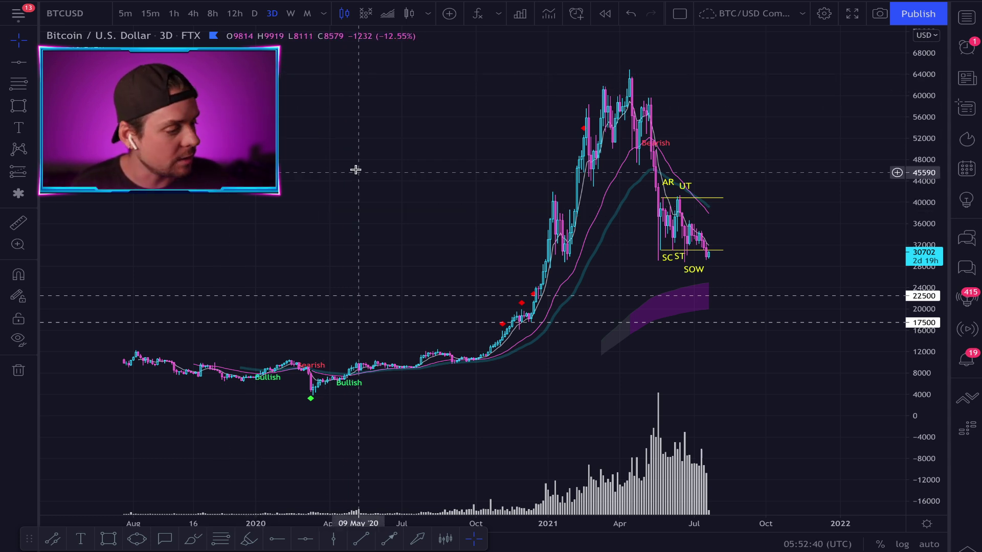
left_click(255, 14)
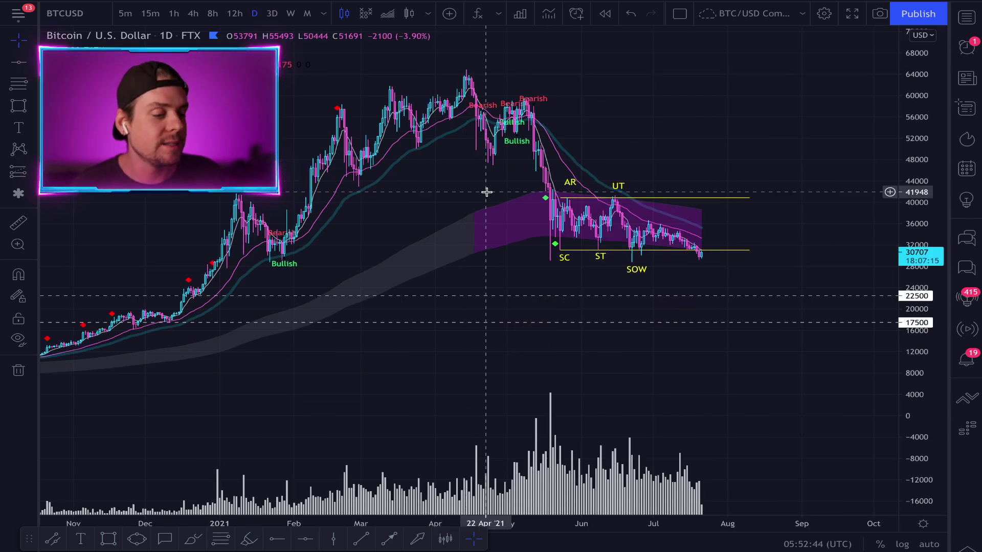
scroll(377, 158, "down", 5)
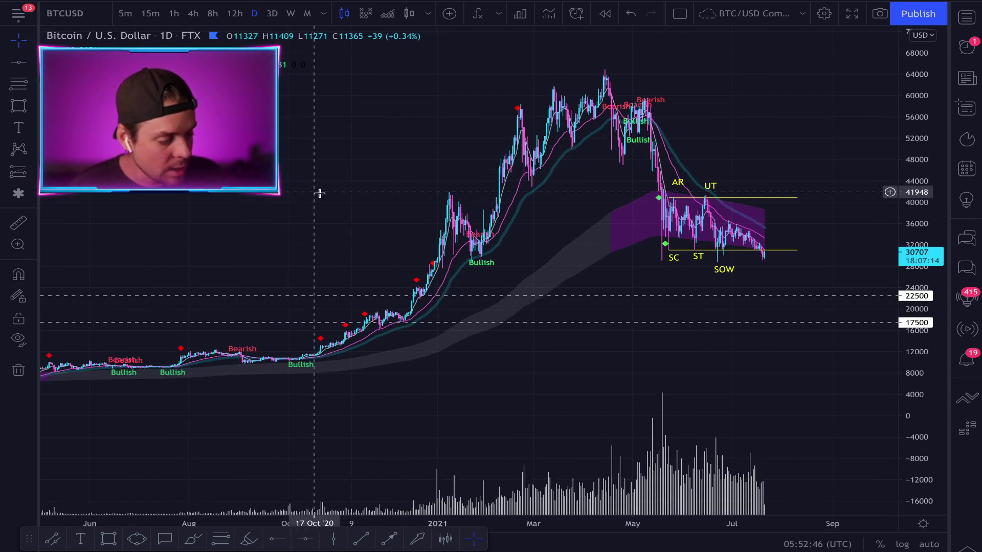
scroll(477, 152, "down", 5)
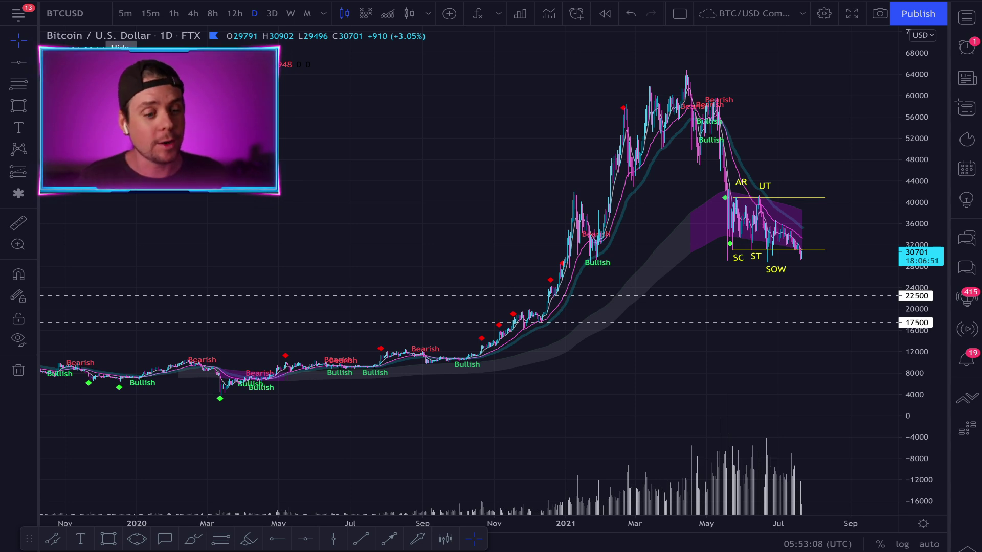
Hide the indicator with moving averages and Bullish/Bearish labels from the daily chart
left_click(120, 56)
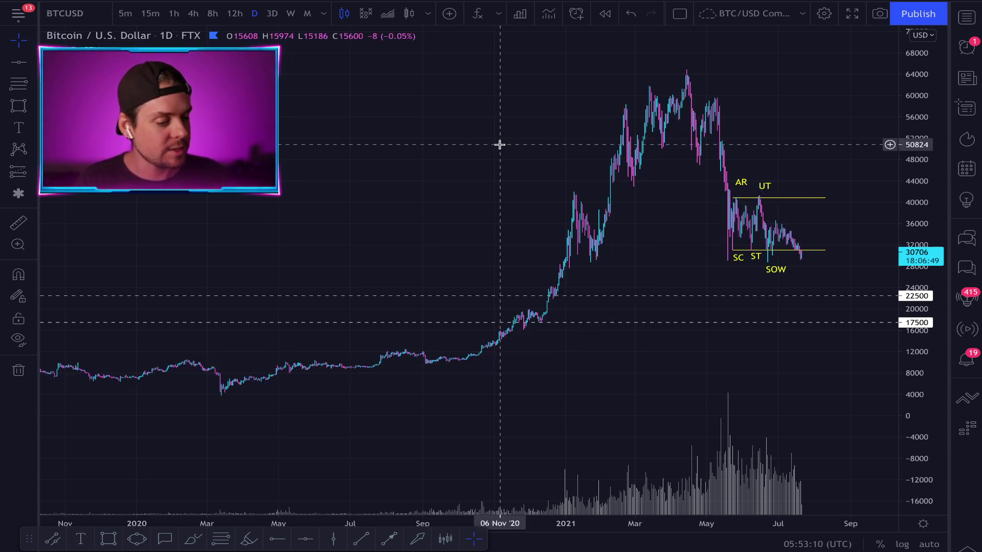
left_click_drag(917, 98, 915, 107)
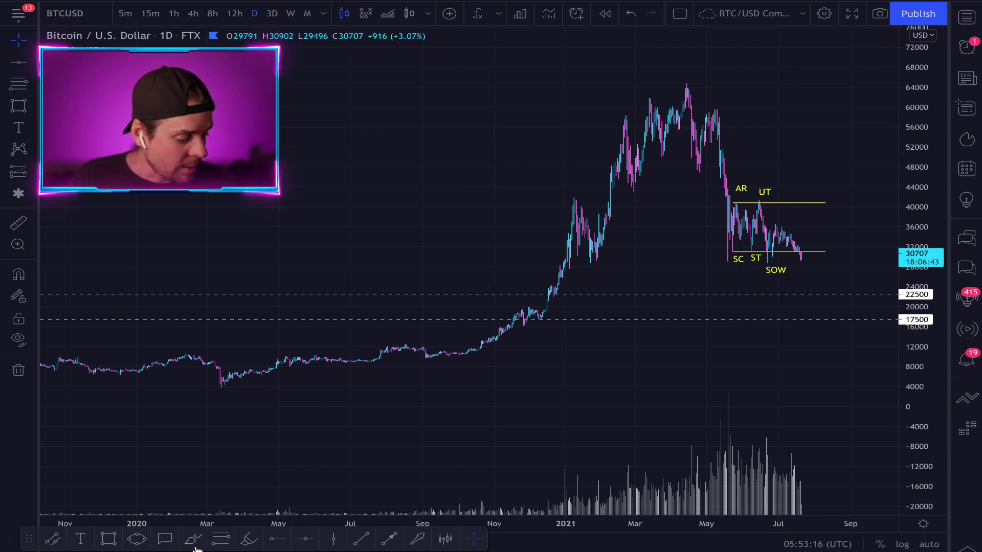
Draw a temporary Fibonacci retracement from the 12 March 2020 low at 4519 to the 14 April 2021 high at 64887, and delete it
left_click(221, 543)
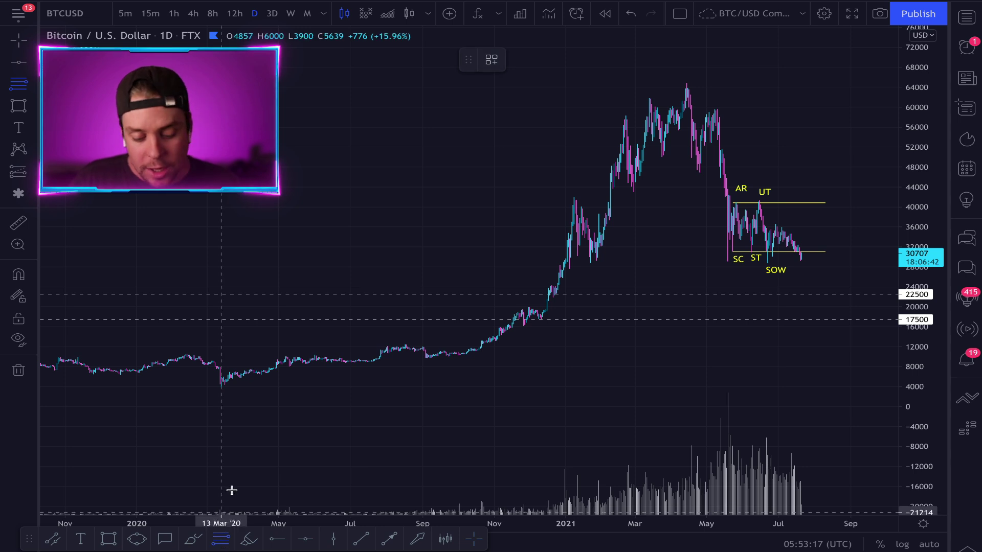
key("ctrl")
left_click(222, 399)
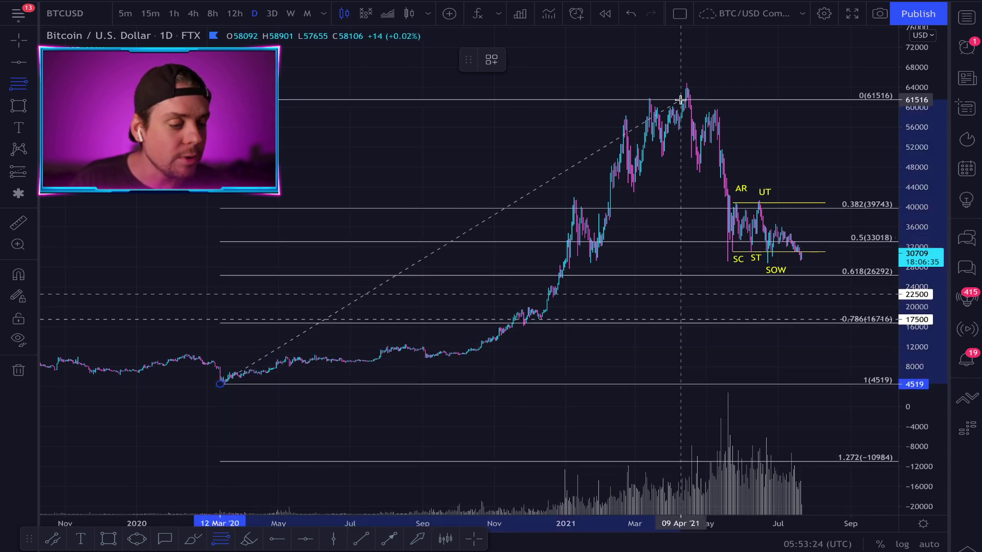
key("ctrl")
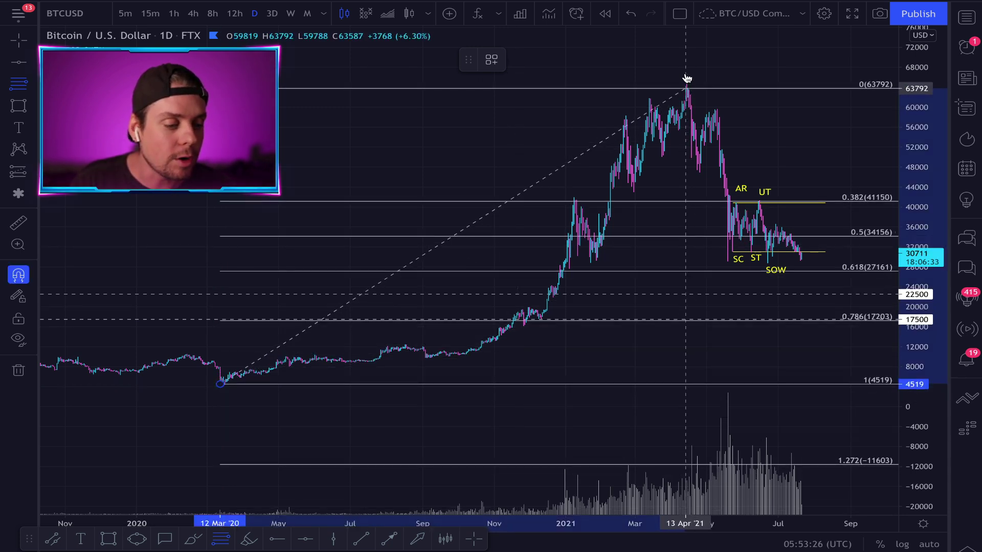
left_click(688, 76)
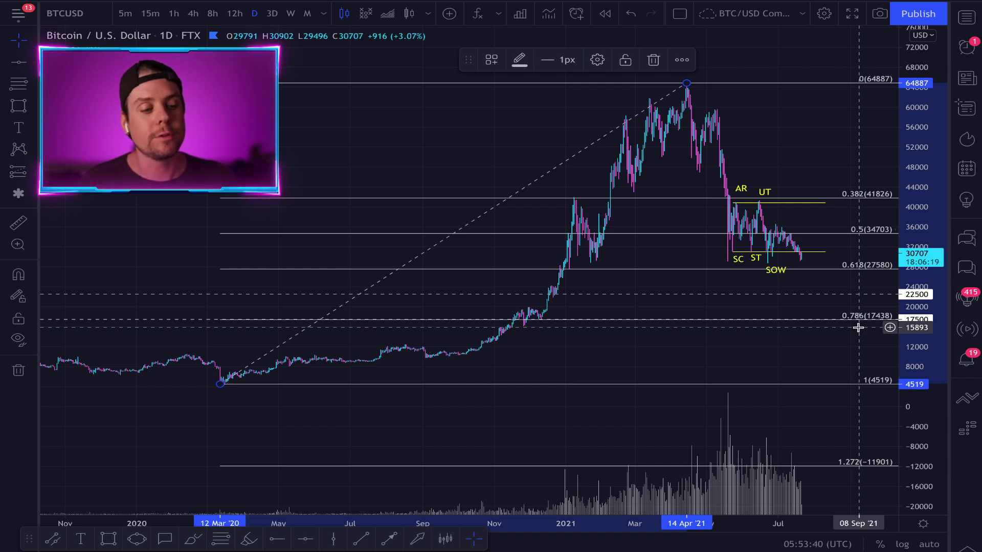
key("Delete")
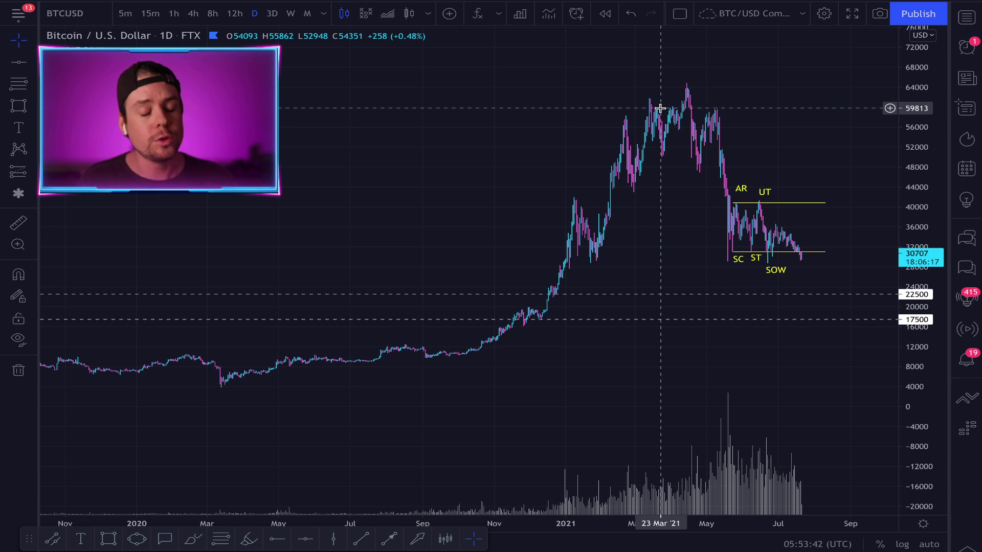